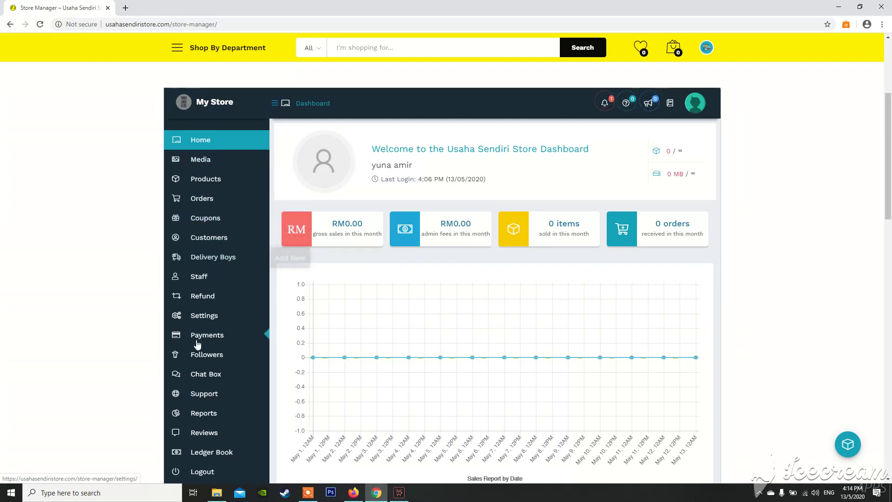
- Open the store manager's Home dashboard and review the sales, fees, items and orders summary for the month
{"action": "scroll", "coordinate": [218, 367], "scroll_direction": "down", "scroll_amount": 1}
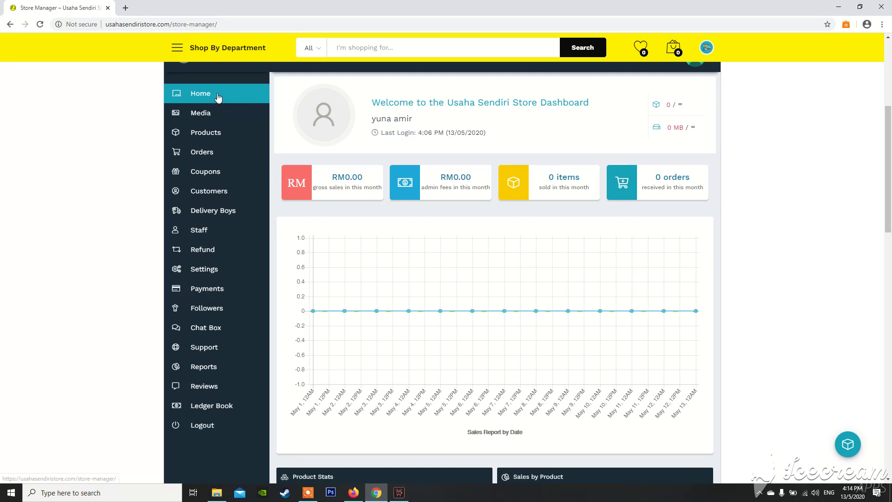
{"action": "left_click", "coordinate": [203, 96]}
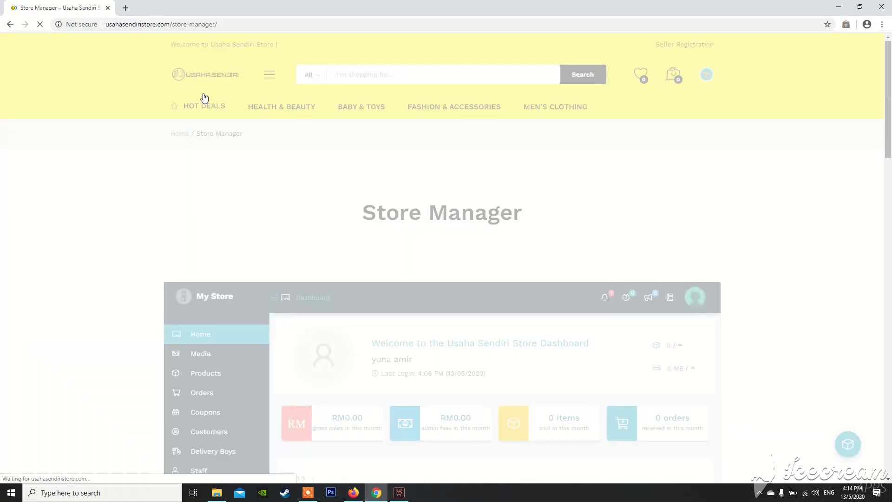
{"action": "scroll", "coordinate": [427, 277], "scroll_direction": "down", "scroll_amount": 1}
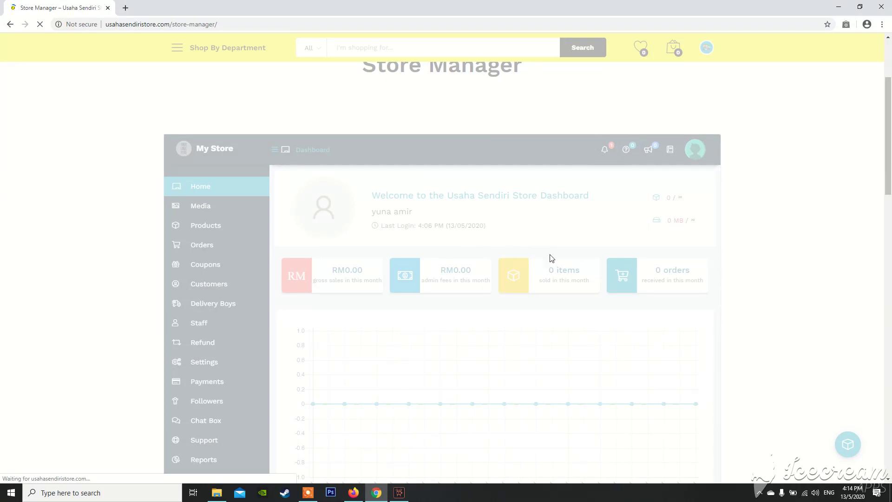
{"action": "scroll", "coordinate": [489, 290], "scroll_direction": "down", "scroll_amount": 2}
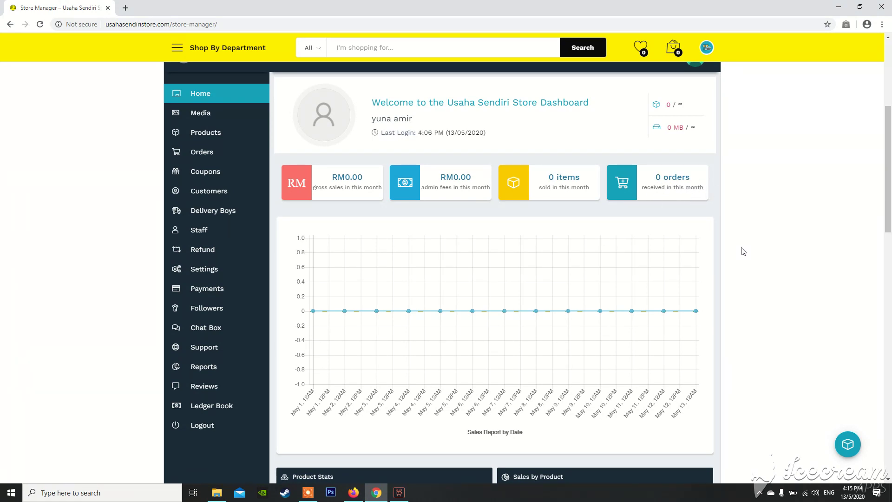
- Examine the dashboard's sales report chart, product stats and the order and stock entries in Store Stats
{"action": "scroll", "coordinate": [743, 251], "scroll_direction": "down", "scroll_amount": 3}
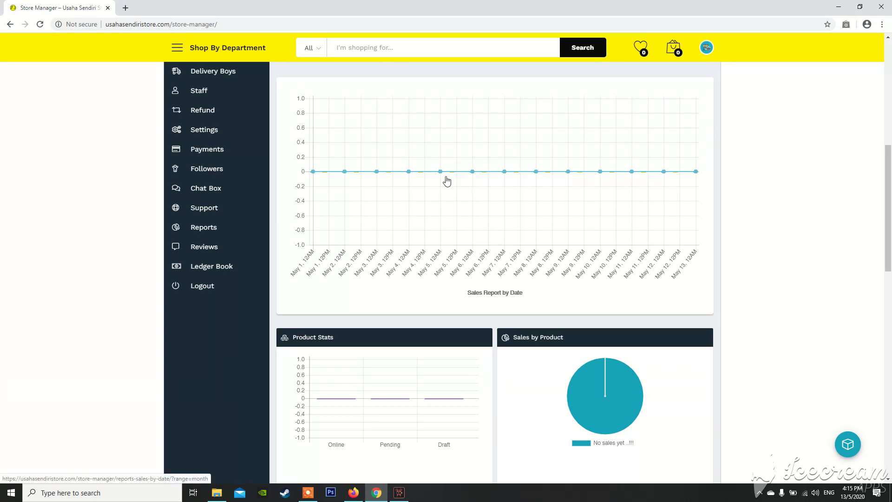
{"action": "scroll", "coordinate": [655, 211], "scroll_direction": "down", "scroll_amount": 2}
{"action": "scroll", "coordinate": [584, 279], "scroll_direction": "down", "scroll_amount": 8}
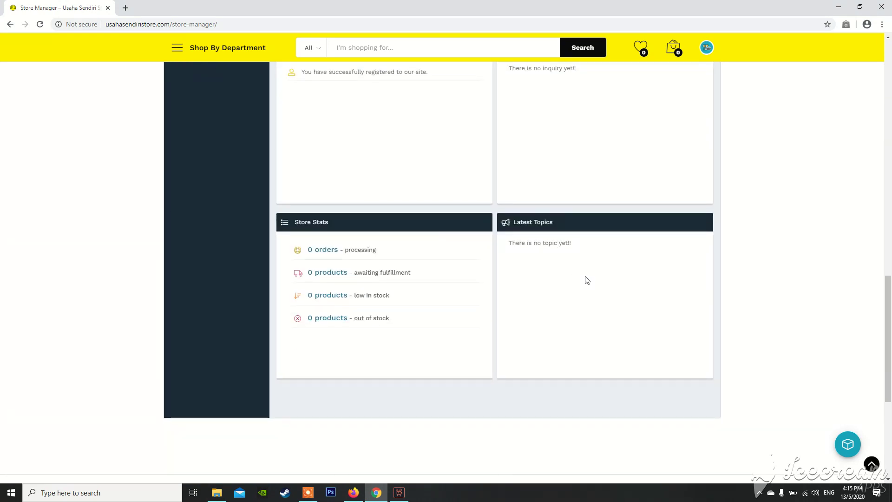
{"action": "double_click", "coordinate": [309, 251]}
{"action": "left_click_drag", "start_coordinate": [310, 251], "coordinate": [307, 295]}
{"action": "left_click_drag", "start_coordinate": [416, 319], "coordinate": [306, 318]}
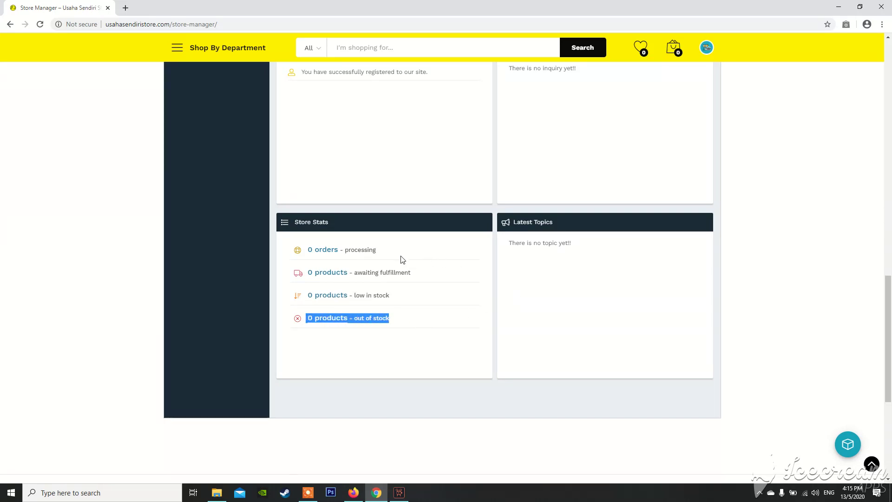
{"action": "scroll", "coordinate": [544, 254], "scroll_direction": "up", "scroll_amount": 1}
{"action": "scroll", "coordinate": [542, 252], "scroll_direction": "up", "scroll_amount": 12}
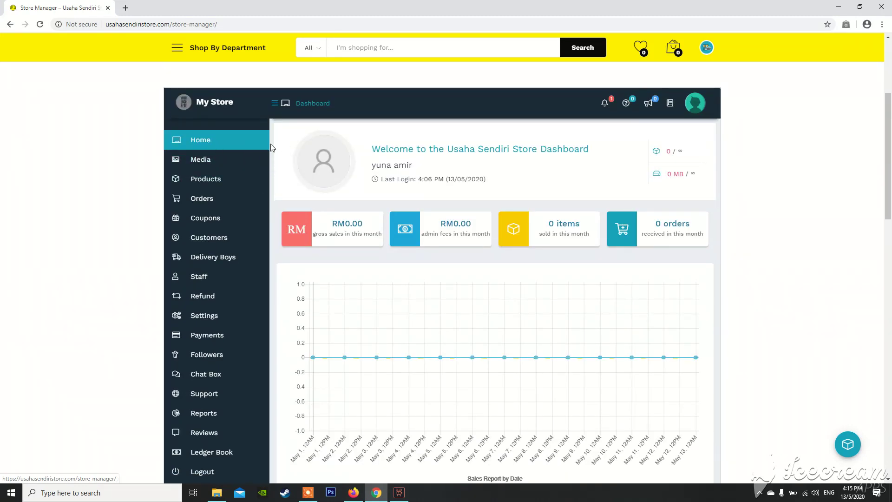
- Open the Media Manager and review its file table
{"action": "left_click", "coordinate": [219, 159]}
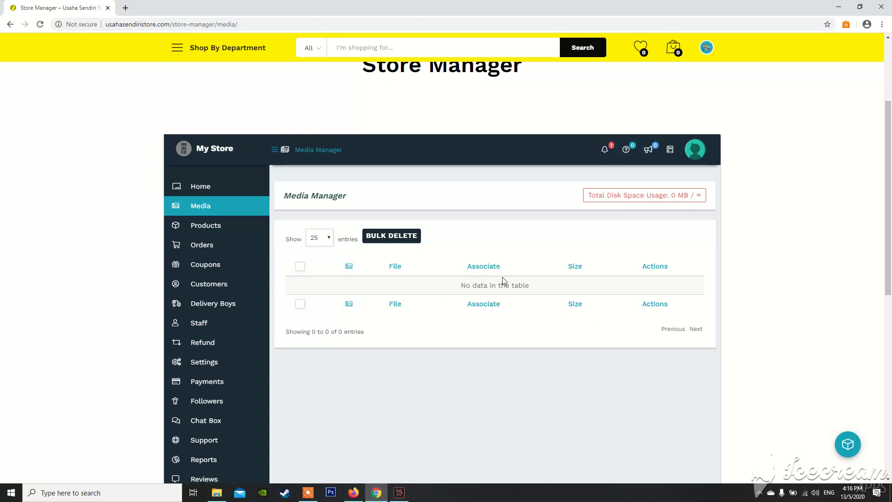
{"action": "scroll", "coordinate": [470, 274], "scroll_direction": "down", "scroll_amount": 2}
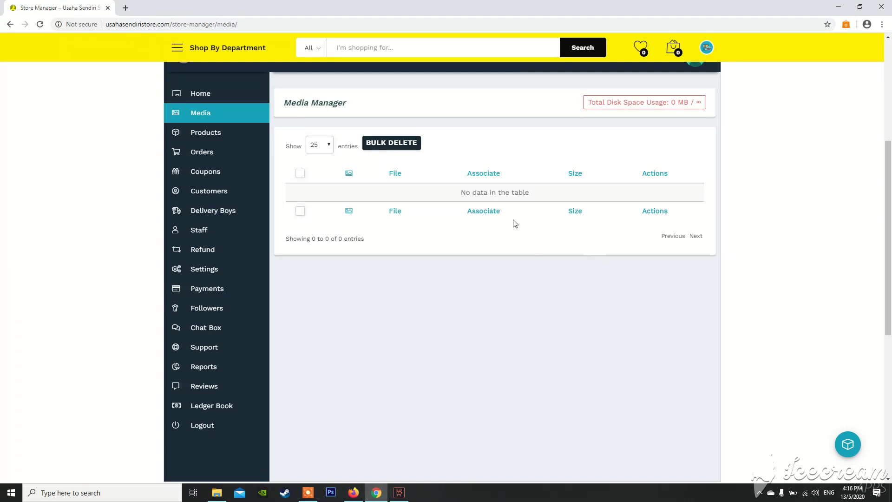
- Open the Products page and review the product table with its filters and columns
{"action": "mouse_move", "coordinate": [224, 134]}
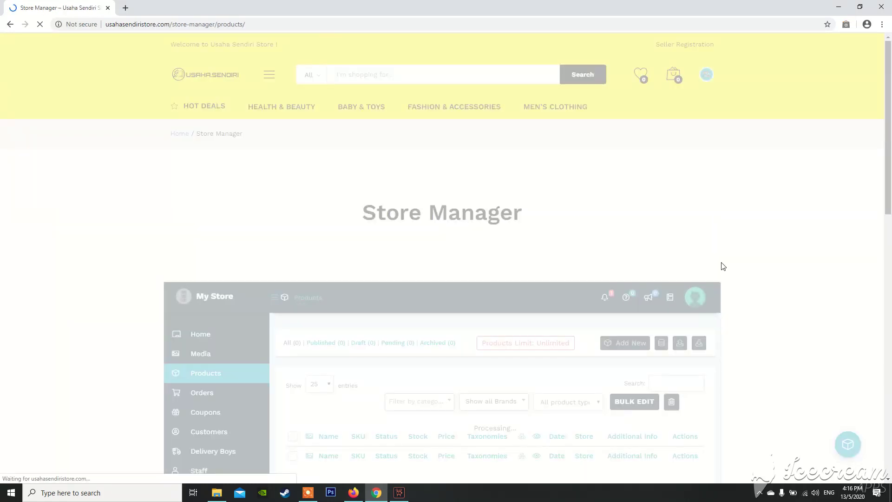
{"action": "scroll", "coordinate": [692, 262], "scroll_direction": "down", "scroll_amount": 3}
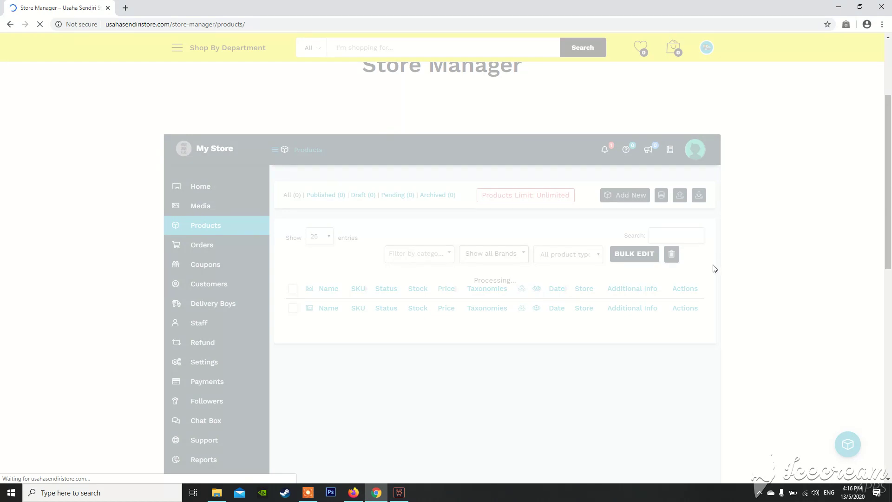
{"action": "scroll", "coordinate": [454, 239], "scroll_direction": "up", "scroll_amount": 3}
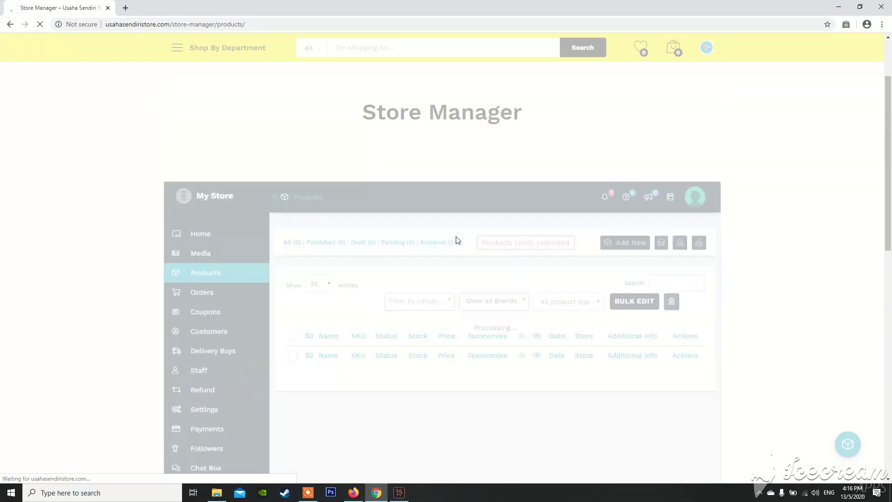
{"action": "scroll", "coordinate": [505, 237], "scroll_direction": "down", "scroll_amount": 3}
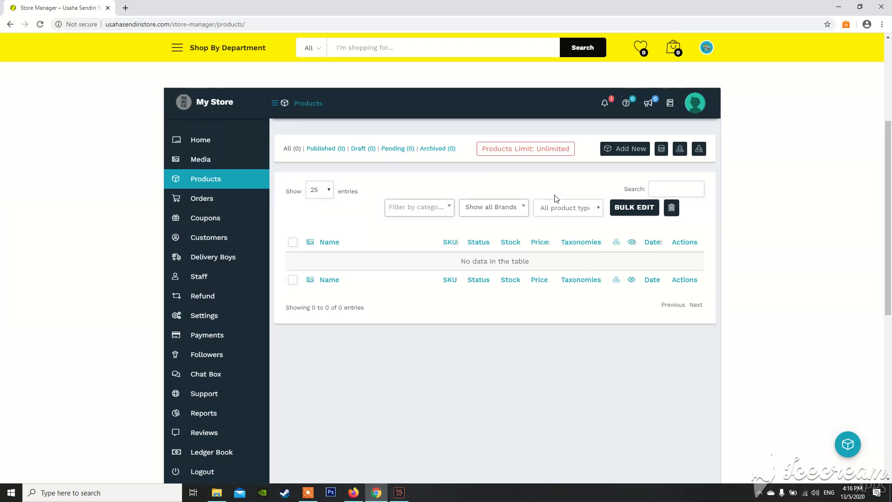
{"action": "scroll", "coordinate": [225, 238], "scroll_direction": "down", "scroll_amount": 2}
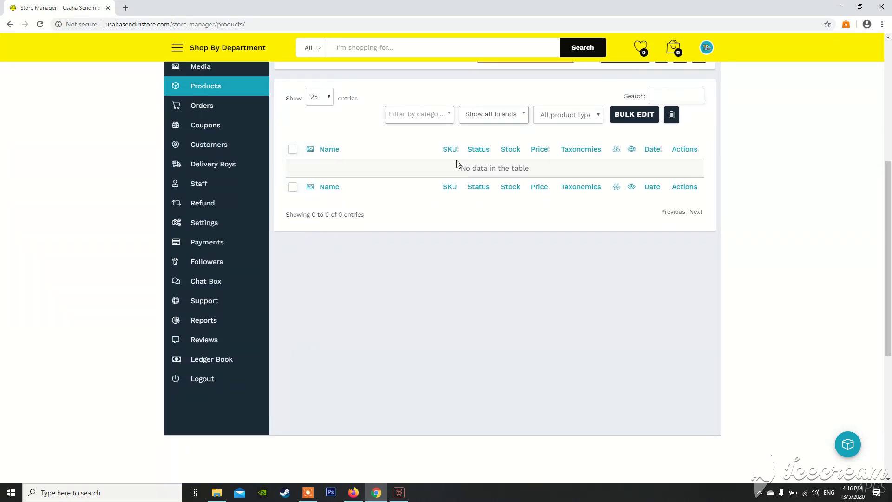
{"action": "scroll", "coordinate": [500, 93], "scroll_direction": "up", "scroll_amount": 2}
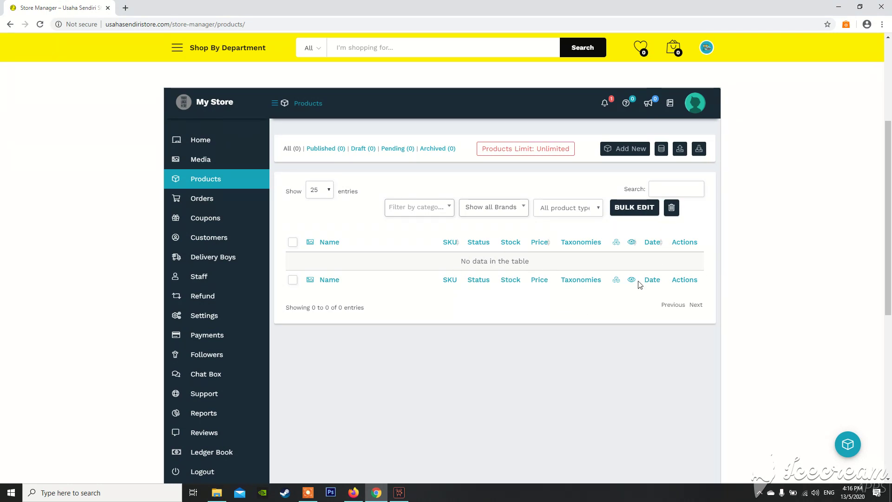
- Open the Orders page and examine the order table and its columns from Order to Actions
{"action": "mouse_move", "coordinate": [227, 207]}
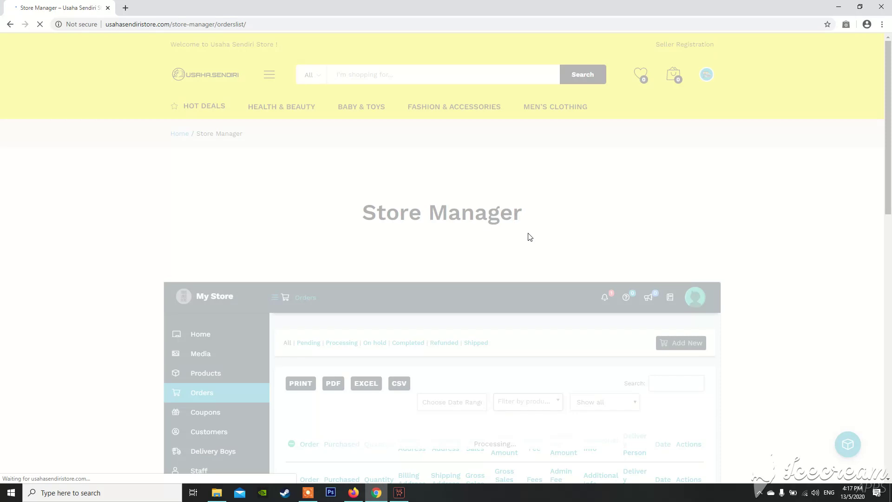
{"action": "scroll", "coordinate": [530, 236], "scroll_direction": "down", "scroll_amount": 3}
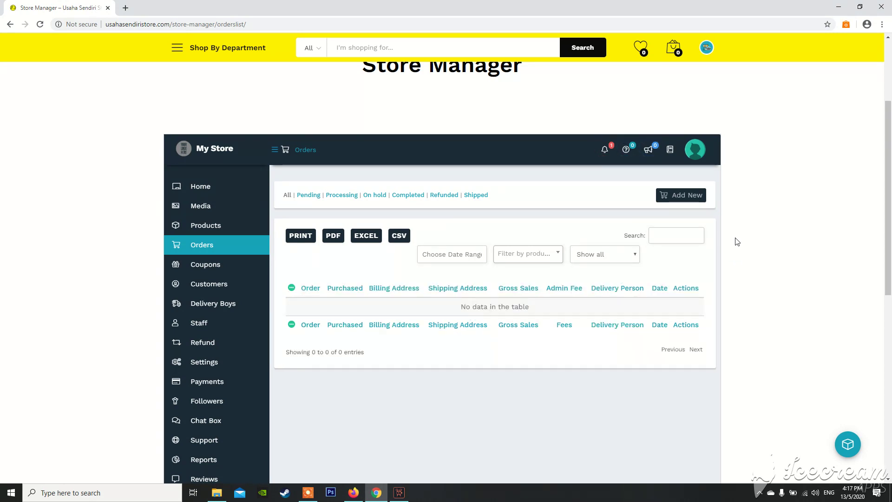
{"action": "scroll", "coordinate": [748, 288], "scroll_direction": "down", "scroll_amount": 1}
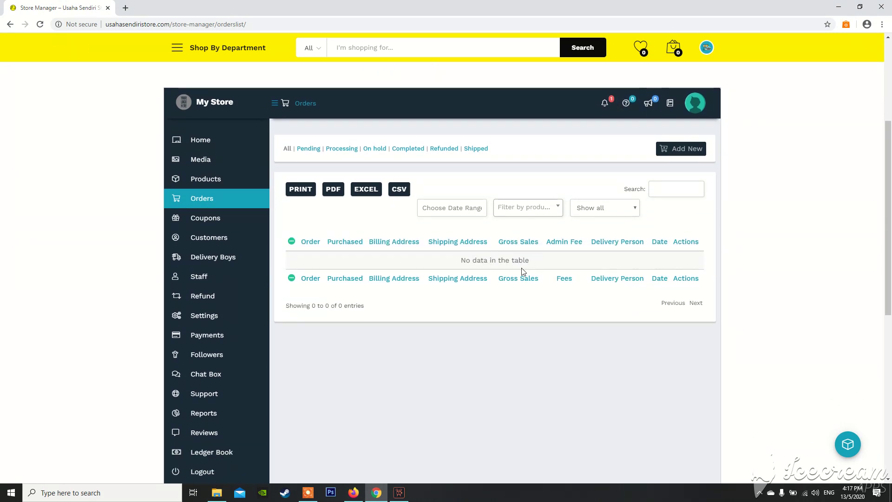
{"action": "left_click_drag", "start_coordinate": [434, 259], "coordinate": [554, 269]}
{"action": "left_click", "coordinate": [554, 262]}
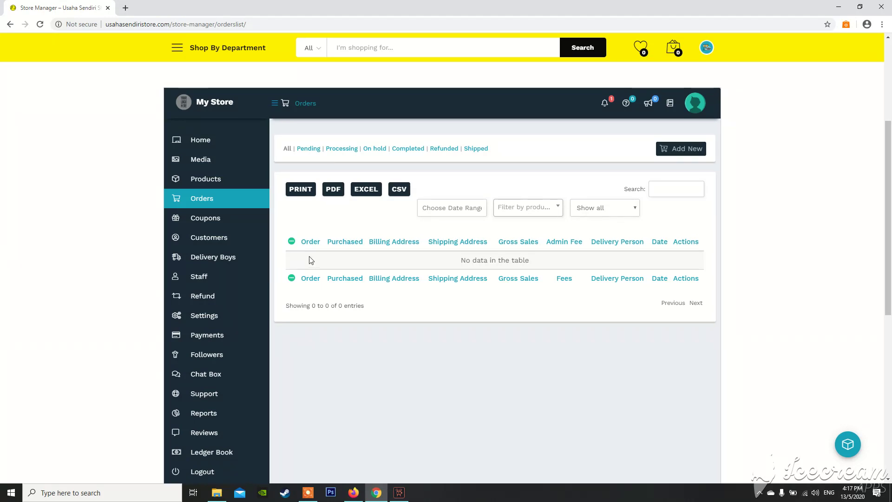
{"action": "left_click_drag", "start_coordinate": [457, 262], "coordinate": [538, 257]}
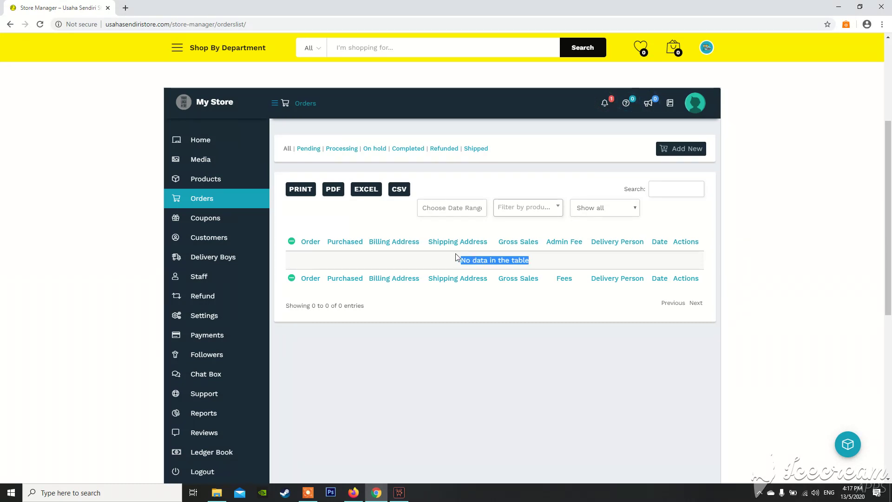
{"action": "left_click_drag", "start_coordinate": [497, 242], "coordinate": [691, 242]}
{"action": "left_click", "coordinate": [602, 242]}
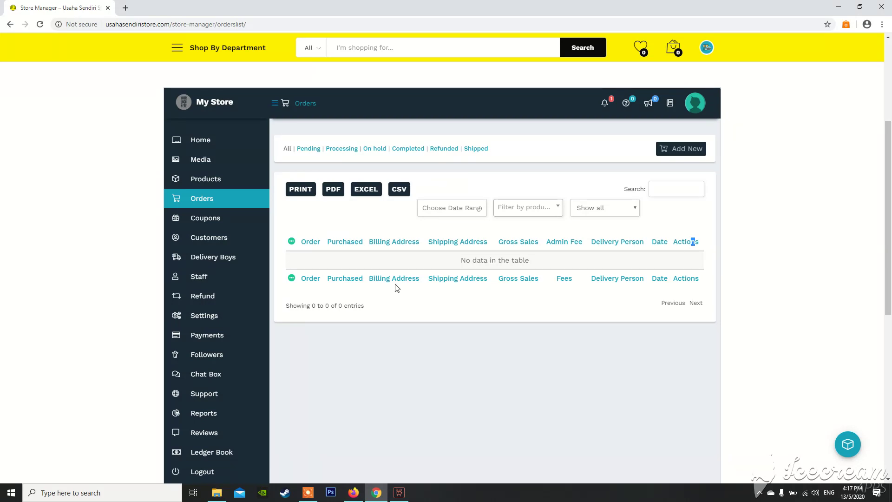
{"action": "left_click_drag", "start_coordinate": [331, 263], "coordinate": [583, 263]}
{"action": "left_click", "coordinate": [583, 263]}
- Open the Coupons page and review the coupons listing
{"action": "left_click", "coordinate": [228, 225]}
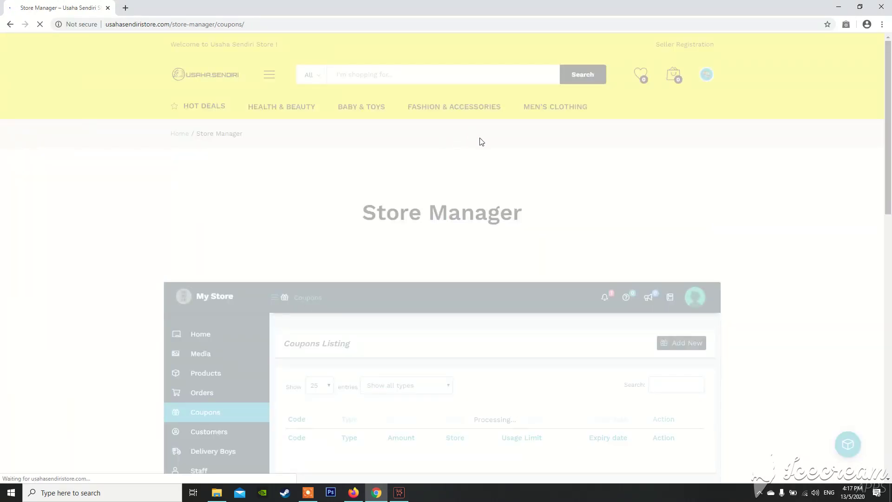
{"action": "scroll", "coordinate": [481, 135], "scroll_direction": "down", "scroll_amount": 1}
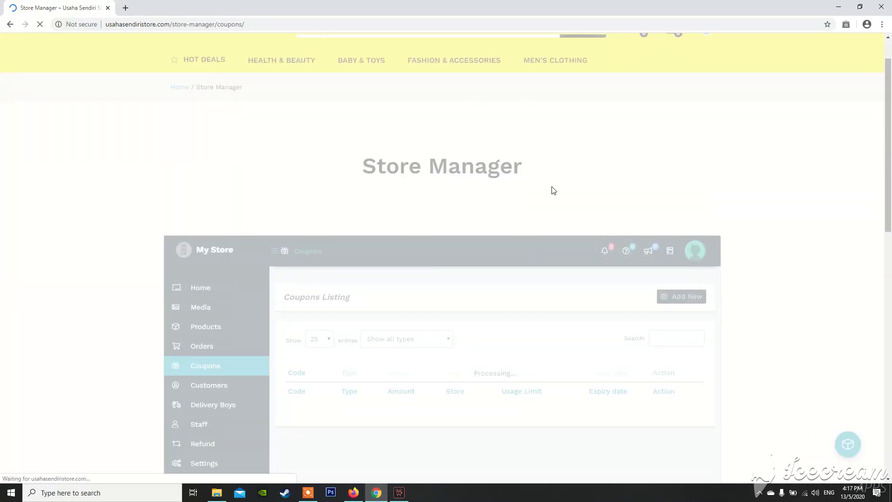
{"action": "scroll", "coordinate": [554, 188], "scroll_direction": "down", "scroll_amount": 2}
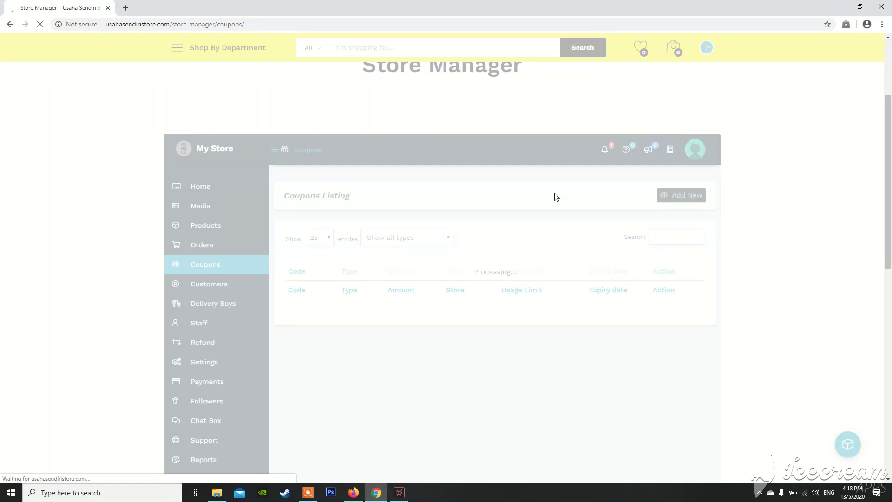
{"action": "scroll", "coordinate": [556, 195], "scroll_direction": "down", "scroll_amount": 1}
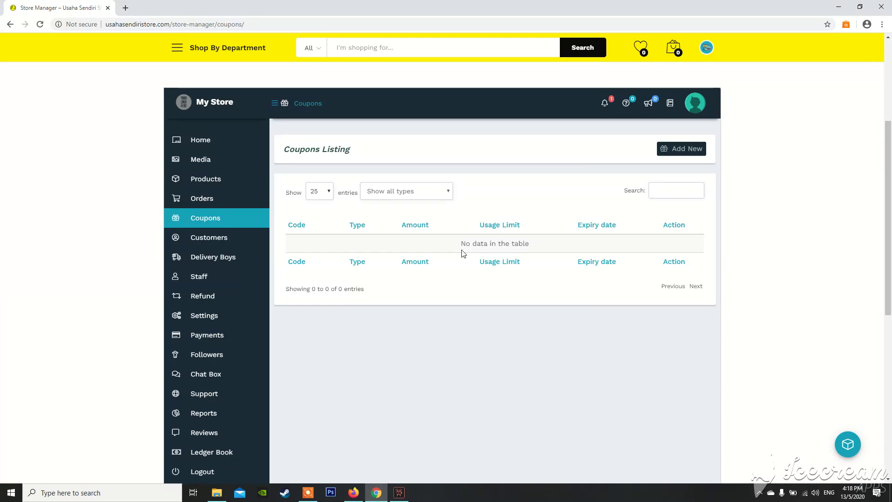
{"action": "scroll", "coordinate": [482, 288], "scroll_direction": "down", "scroll_amount": 1}
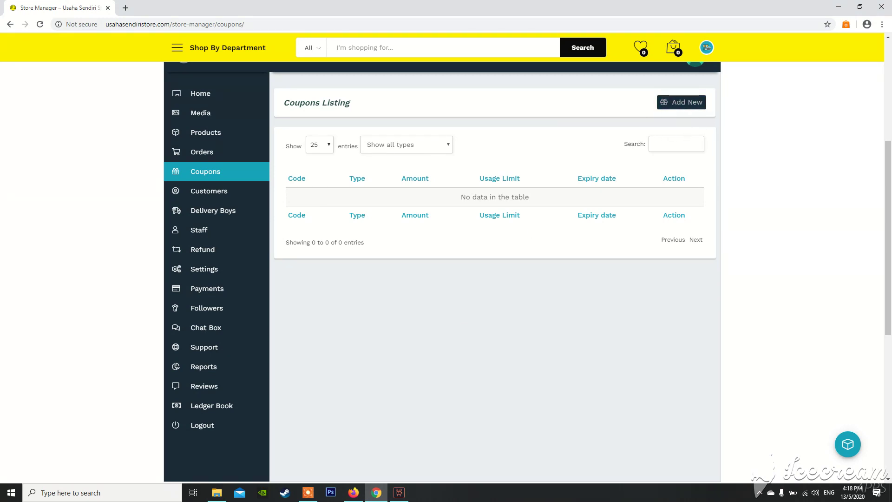
- Start a new coupon and enter red01 as its code, leaving the description empty
{"action": "left_click", "coordinate": [677, 105]}
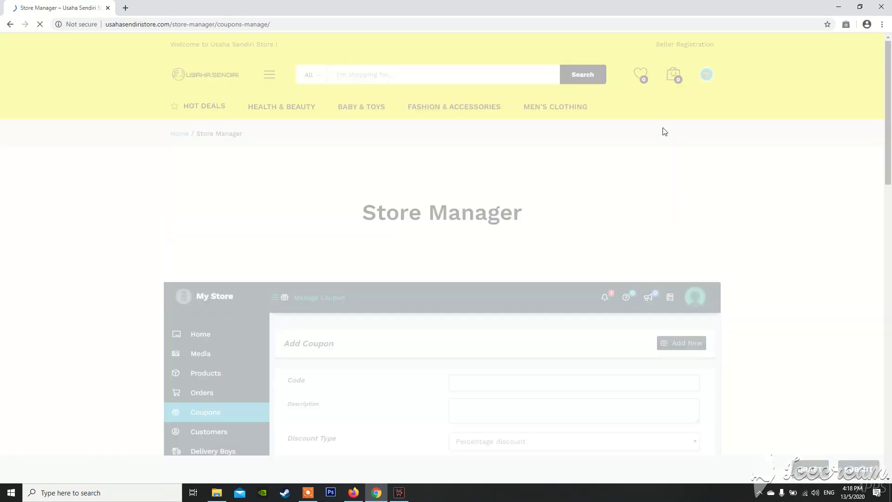
{"action": "scroll", "coordinate": [639, 237], "scroll_direction": "down", "scroll_amount": 2}
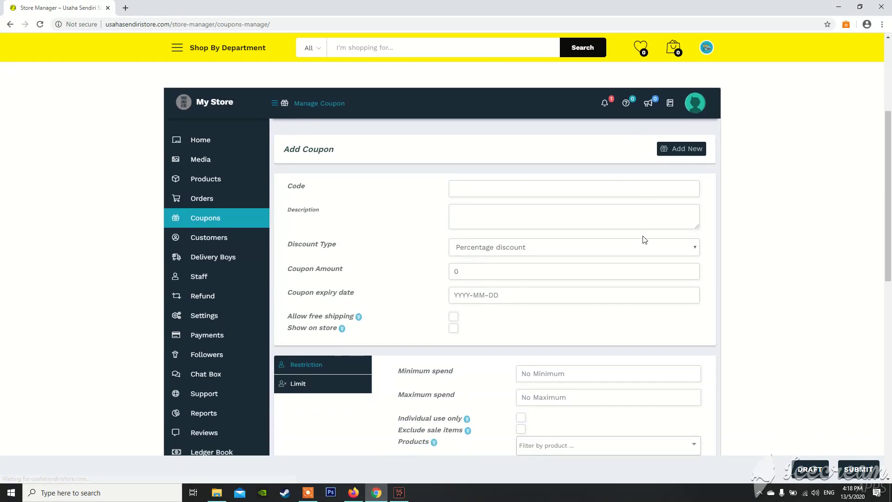
{"action": "left_click", "coordinate": [456, 187]}
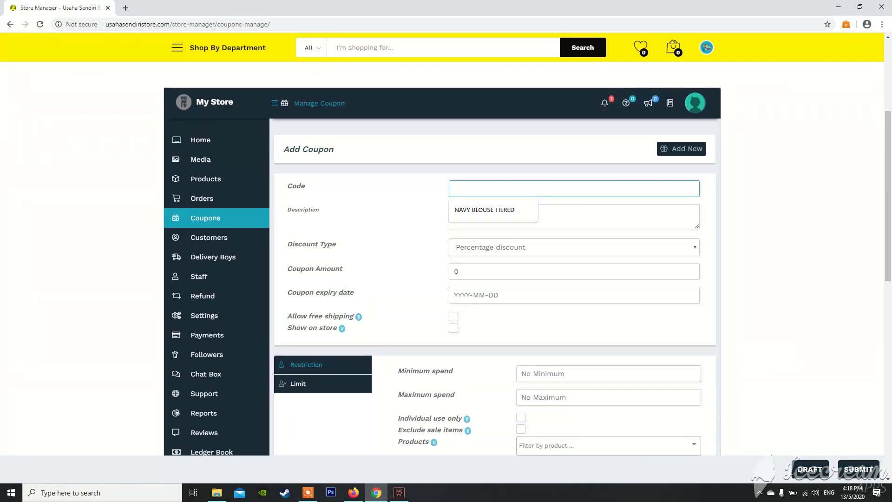
{"action": "type", "text": "red0"}
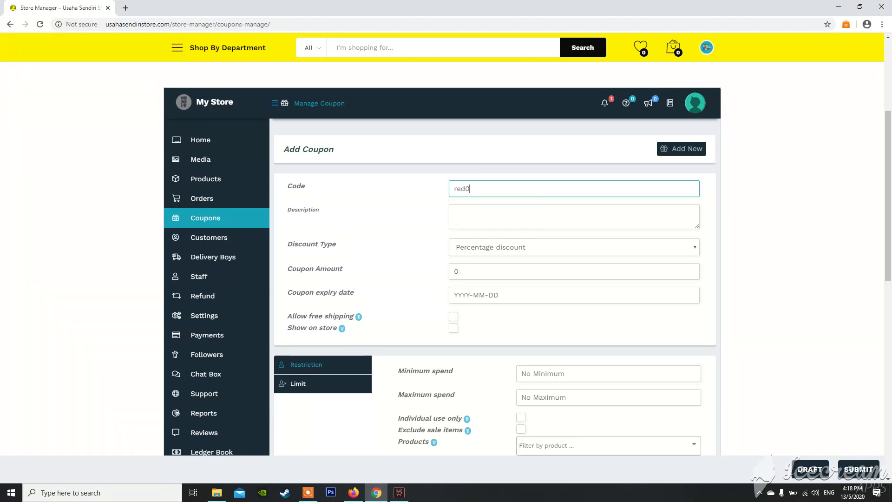
{"action": "double_click", "coordinate": [510, 189]}
{"action": "left_click", "coordinate": [489, 191]}
{"action": "left_click", "coordinate": [496, 218]}
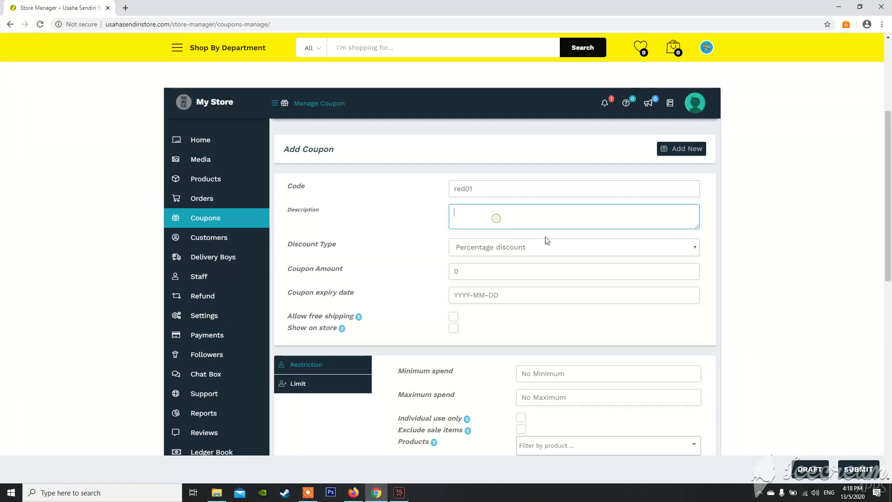
- Choose Percentage discount as the coupon's discount type and set the coupon amount to 10
{"action": "left_click", "coordinate": [500, 249]}
{"action": "left_click", "coordinate": [501, 258]}
{"action": "double_click", "coordinate": [501, 271]}
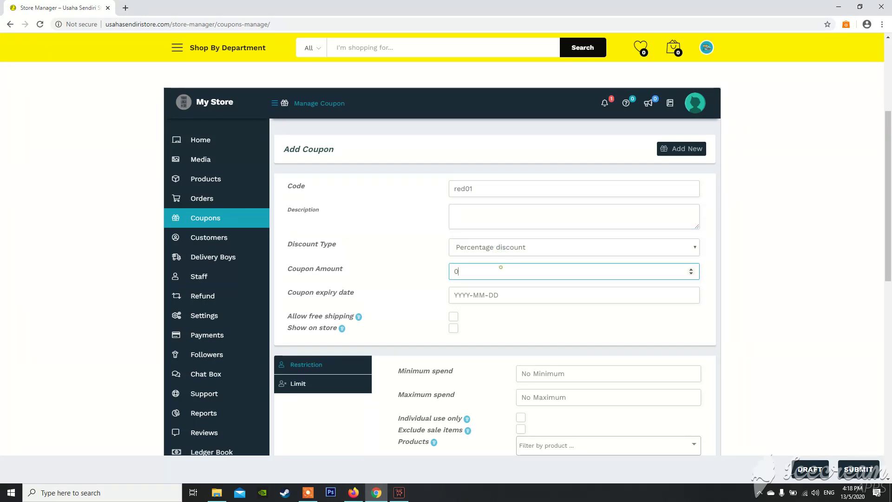
{"action": "type", "text": "10"}
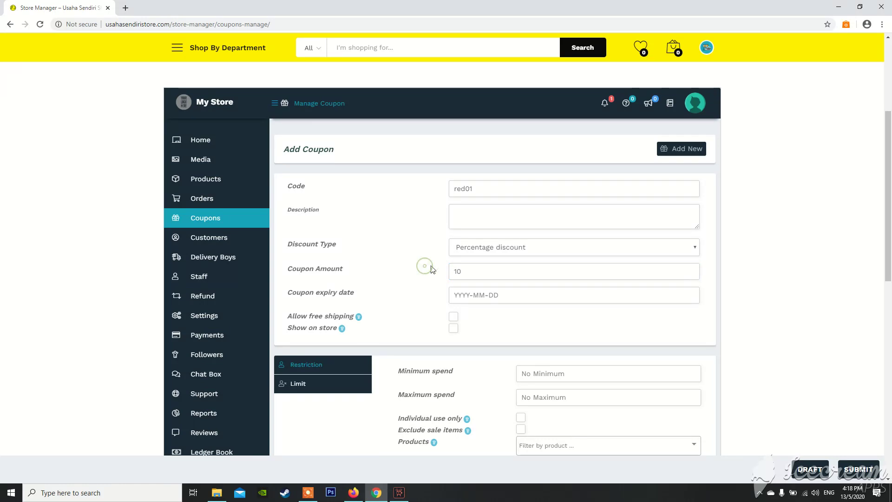
{"action": "left_click", "coordinate": [490, 272]}
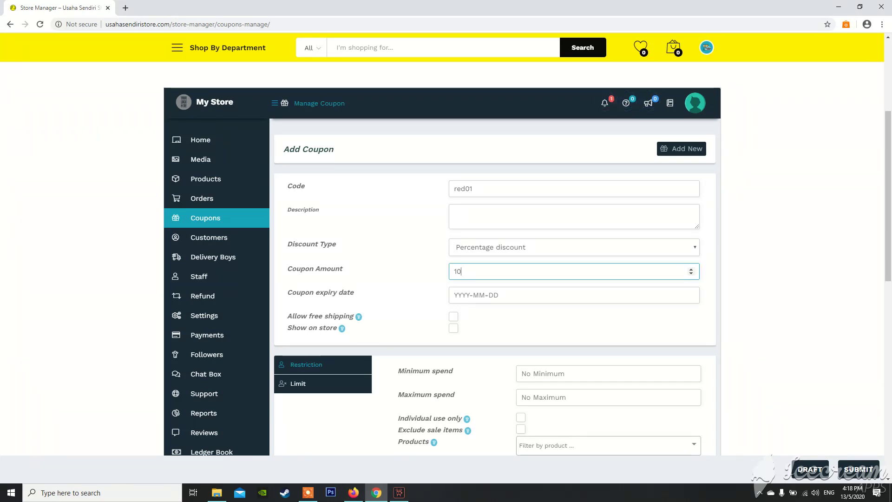
- Check the coupon's expiry date calendar without choosing a date, and highlight the coupon code red01
{"action": "left_click", "coordinate": [501, 298]}
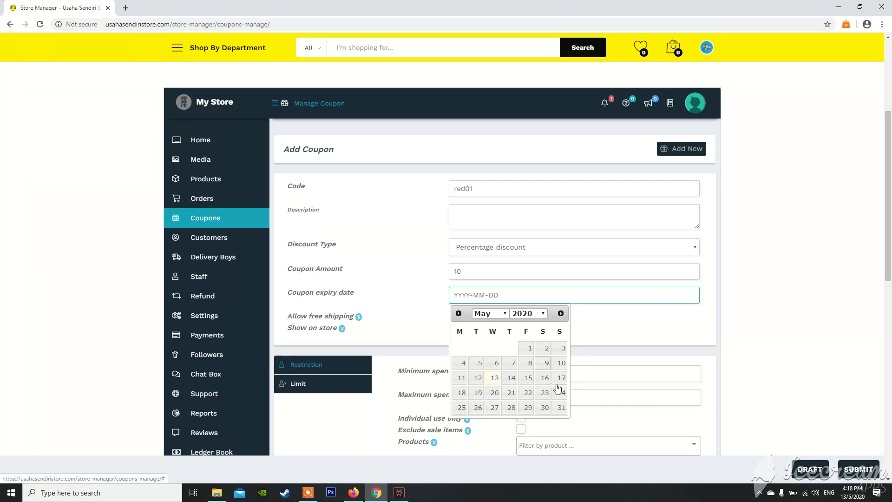
{"action": "scroll", "coordinate": [575, 374], "scroll_direction": "down", "scroll_amount": 1}
{"action": "double_click", "coordinate": [611, 316]}
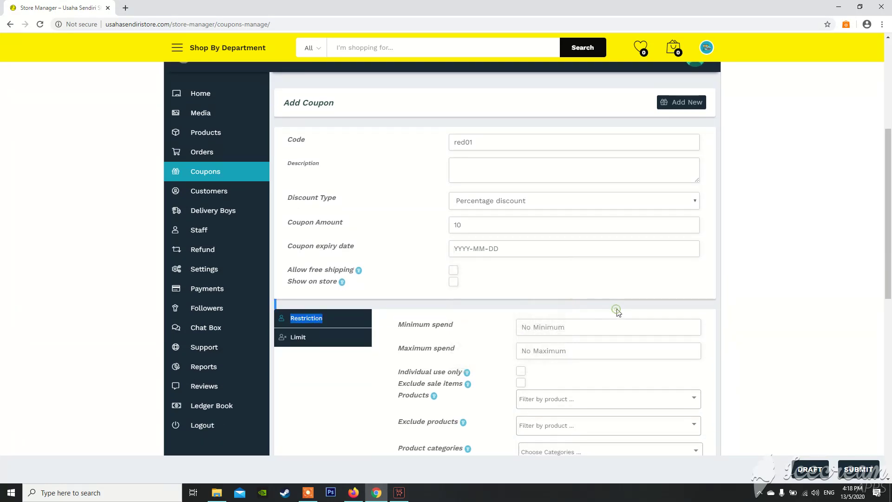
{"action": "left_click", "coordinate": [534, 296]}
{"action": "left_click_drag", "start_coordinate": [502, 144], "coordinate": [420, 146]}
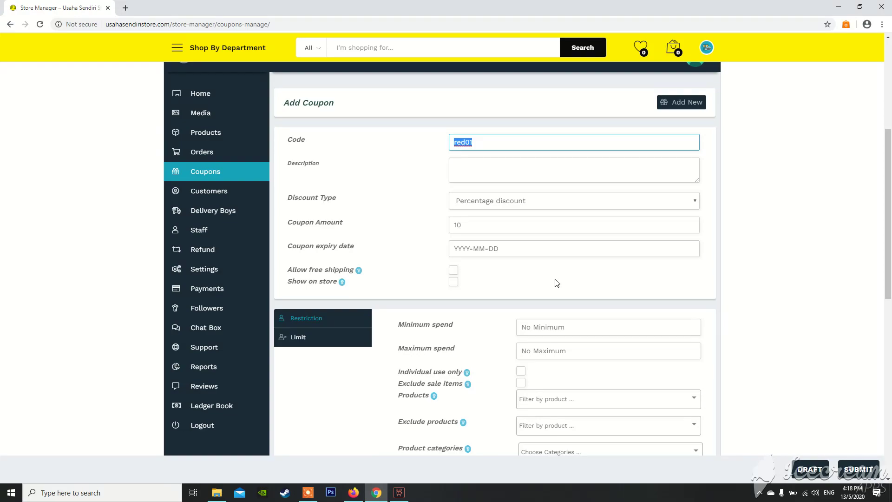
- Examine the coupon's restriction settings, including minimum and maximum spend, leaving both empty
{"action": "scroll", "coordinate": [560, 287], "scroll_direction": "down", "scroll_amount": 4}
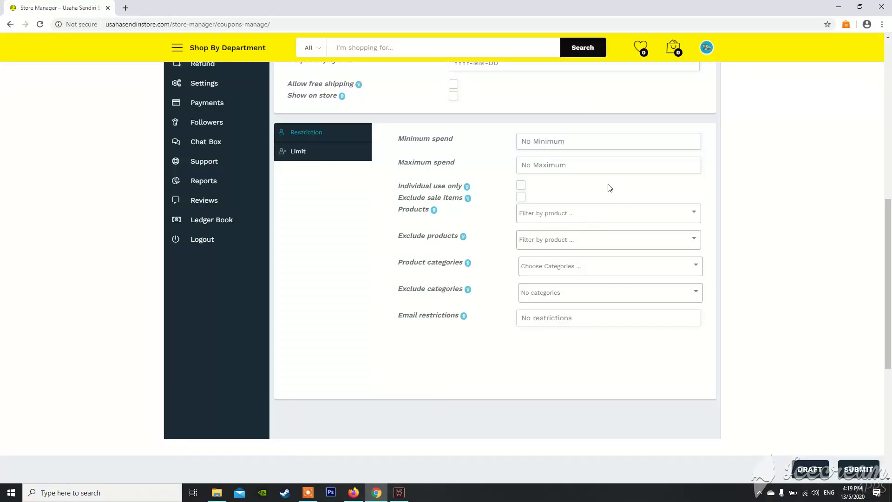
{"action": "left_click", "coordinate": [608, 141]}
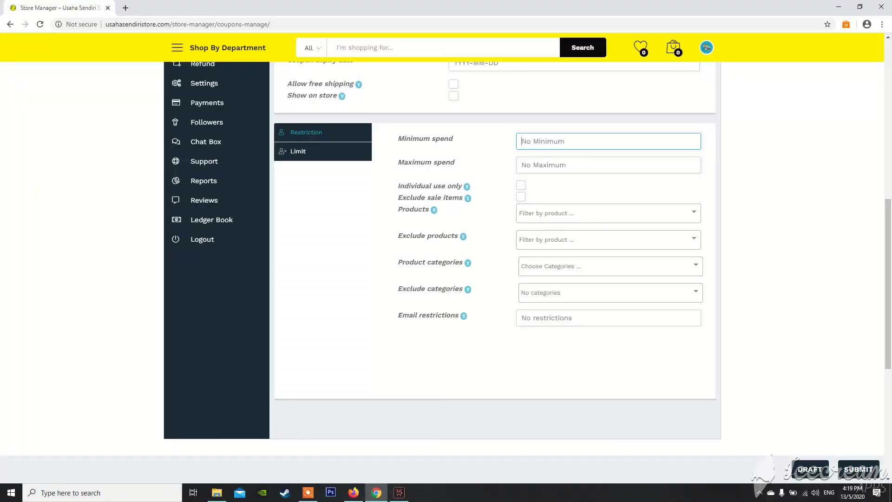
{"action": "left_click", "coordinate": [609, 163]}
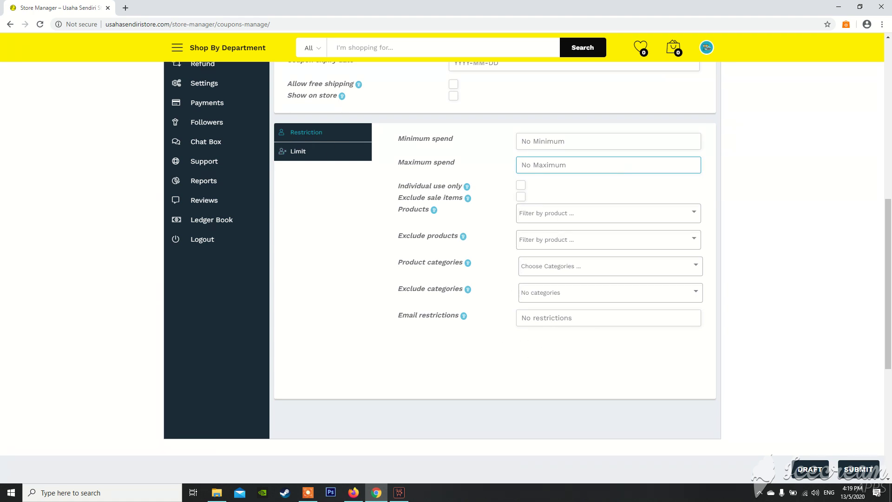
{"action": "scroll", "coordinate": [536, 314], "scroll_direction": "up", "scroll_amount": 2}
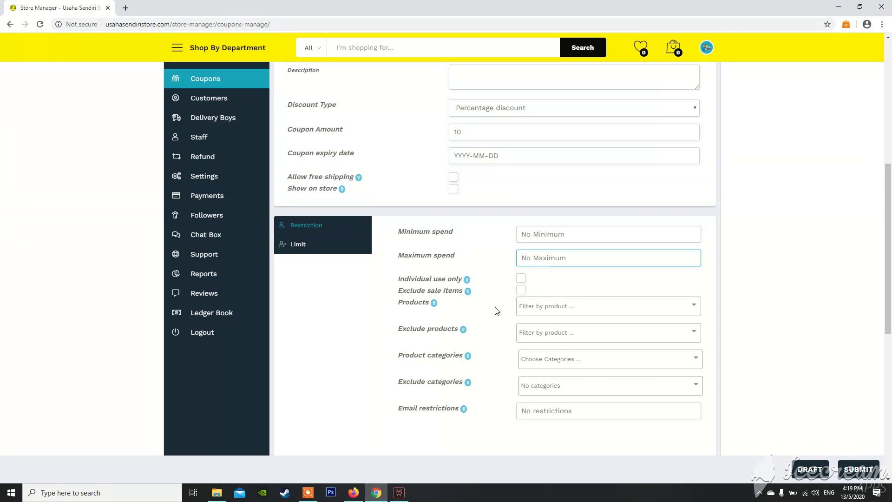
{"action": "scroll", "coordinate": [507, 305], "scroll_direction": "up", "scroll_amount": 2}
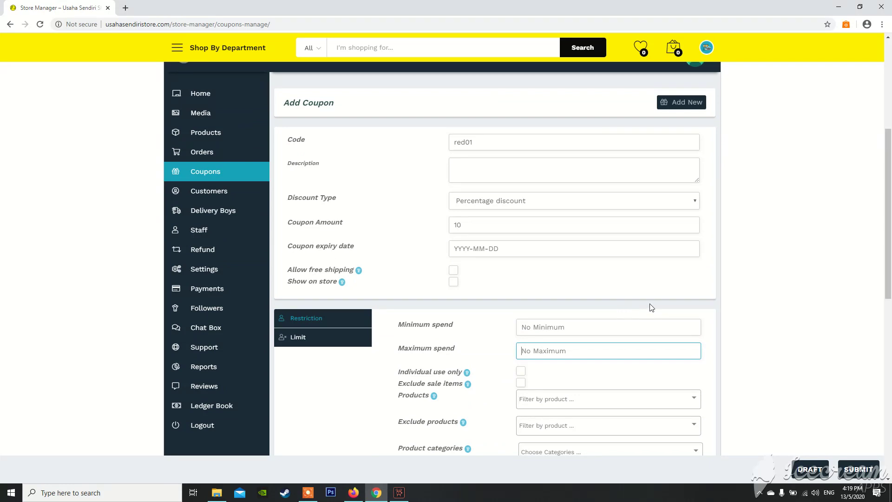
- Open the Customers page and examine the table columns such as Username, Email, Orders and Money Spent
{"action": "left_click", "coordinate": [209, 194]}
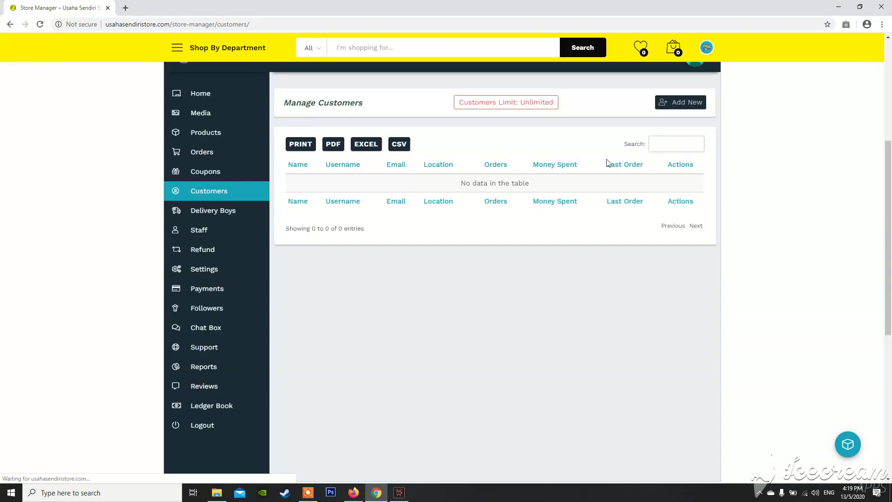
{"action": "left_click_drag", "start_coordinate": [342, 183], "coordinate": [358, 168]}
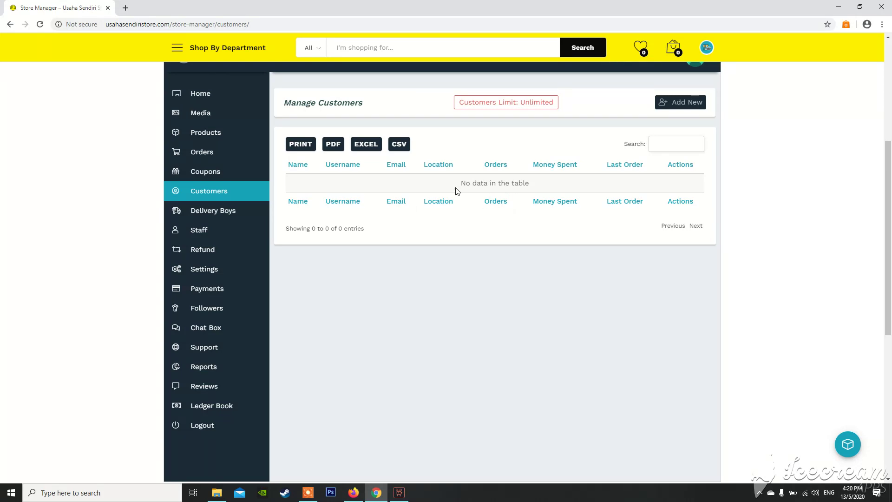
{"action": "double_click", "coordinate": [396, 164]}
{"action": "double_click", "coordinate": [495, 165]}
{"action": "left_click_drag", "start_coordinate": [562, 164], "coordinate": [577, 165]}
- Open the Delivery Boys page and review the delivery persons table
{"action": "left_click", "coordinate": [229, 210]}
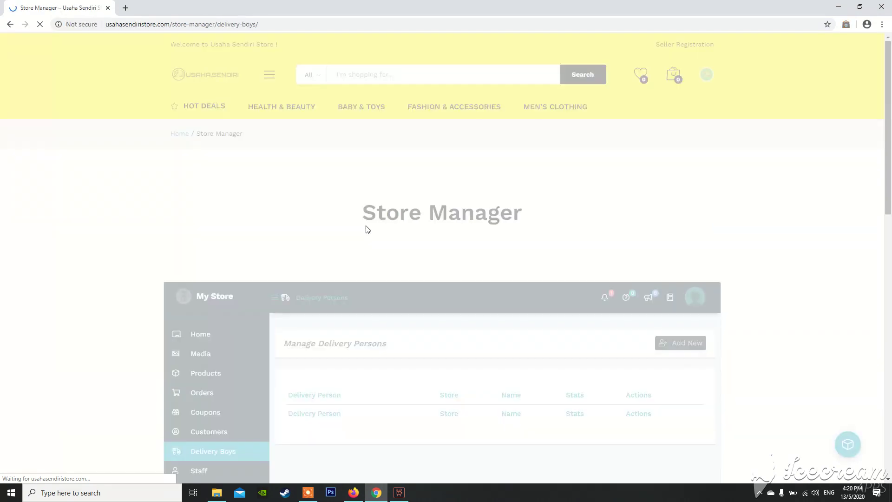
{"action": "scroll", "coordinate": [378, 246], "scroll_direction": "down", "scroll_amount": 2}
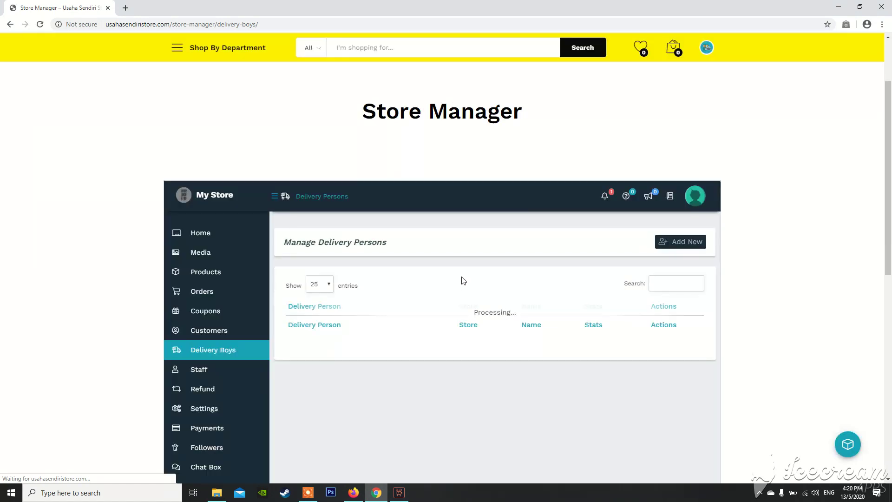
{"action": "scroll", "coordinate": [462, 281], "scroll_direction": "down", "scroll_amount": 2}
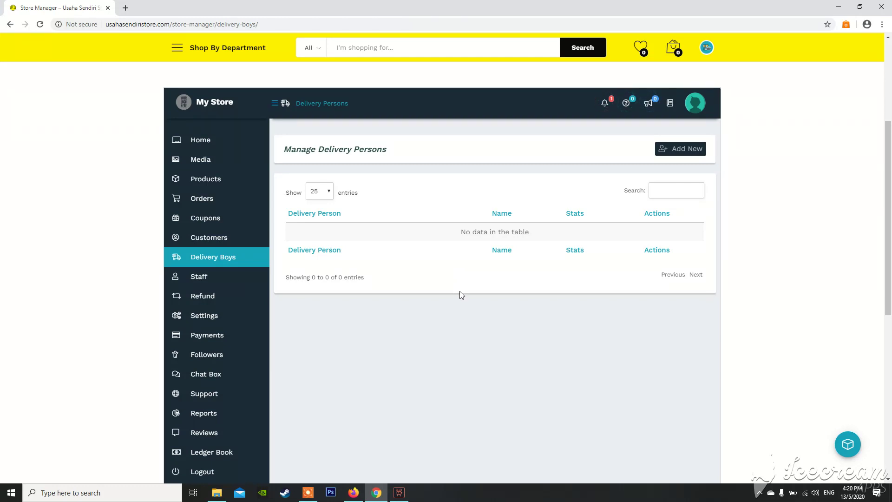
{"action": "mouse_move", "coordinate": [231, 255]}
{"action": "mouse_move", "coordinate": [272, 269]}
{"action": "left_click_drag", "start_coordinate": [419, 163], "coordinate": [417, 182]}
- Open the Staff page and review the staff table
{"action": "mouse_move", "coordinate": [225, 284]}
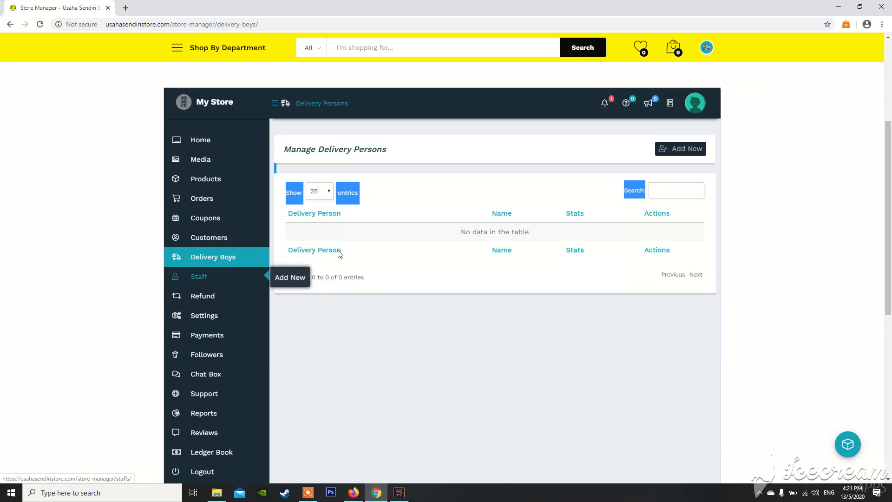
{"action": "left_click", "coordinate": [207, 281]}
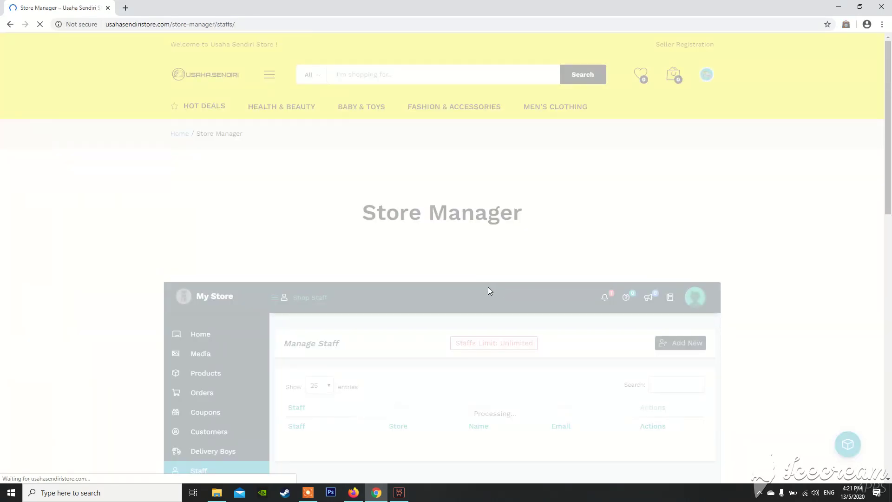
{"action": "scroll", "coordinate": [474, 283], "scroll_direction": "down", "scroll_amount": 2}
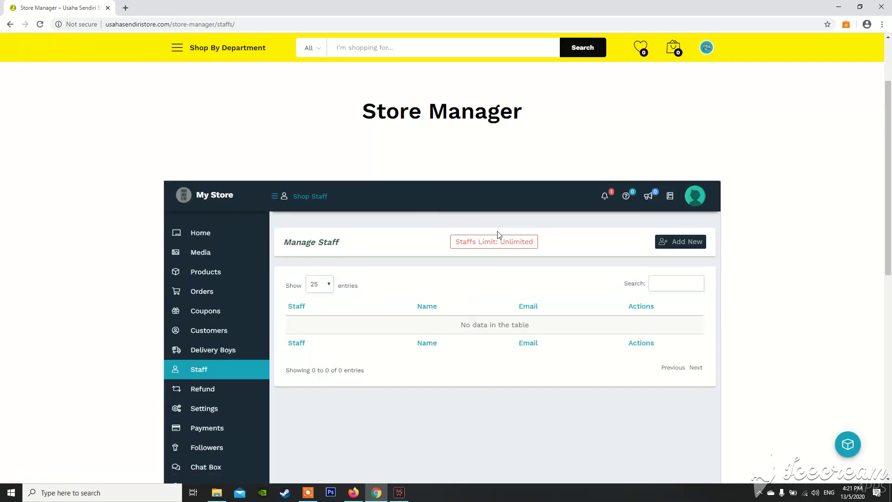
{"action": "scroll", "coordinate": [492, 241], "scroll_direction": "down", "scroll_amount": 4}
{"action": "scroll", "coordinate": [422, 232], "scroll_direction": "up", "scroll_amount": 3}
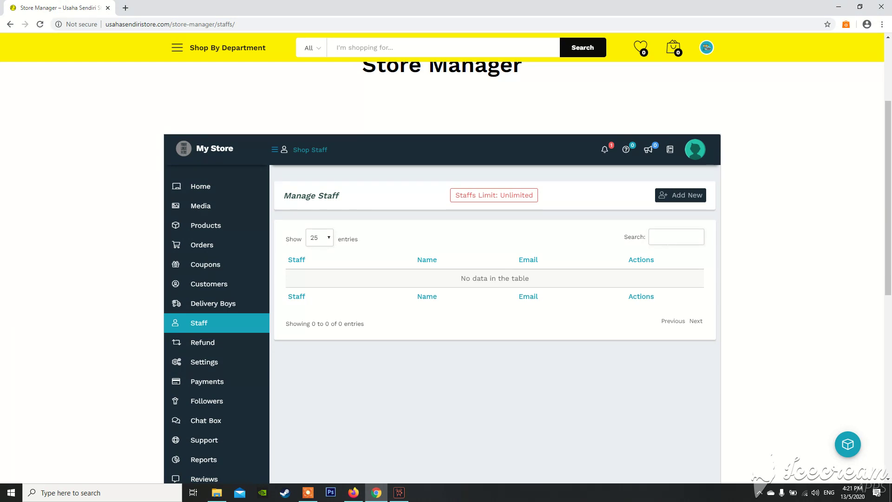
{"action": "scroll", "coordinate": [662, 245], "scroll_direction": "down", "scroll_amount": 1}
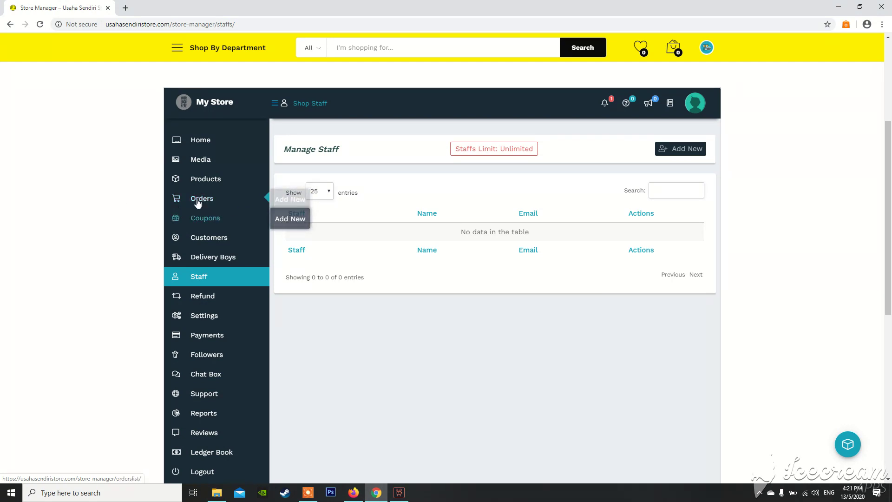
- Open the form for adding a new staff member in a separate browser tab and switch to it
{"action": "right_click", "coordinate": [673, 149]}
{"action": "left_click", "coordinate": [679, 155]}
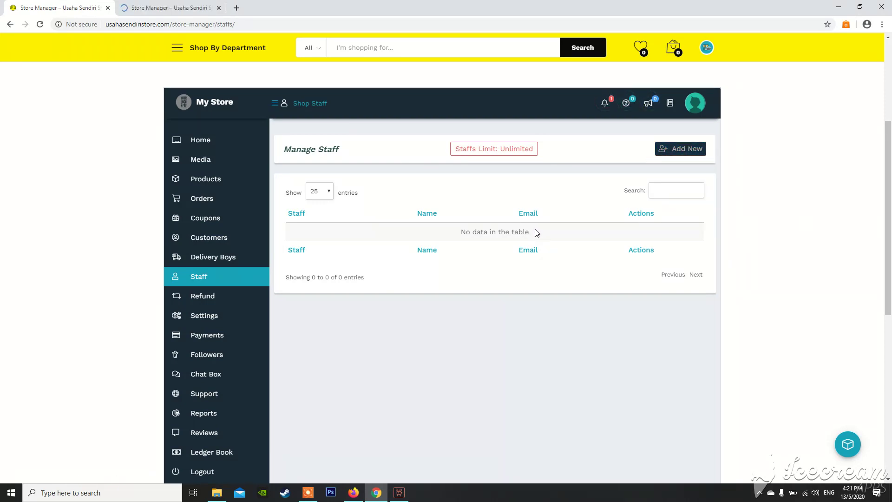
{"action": "left_click", "coordinate": [175, 4]}
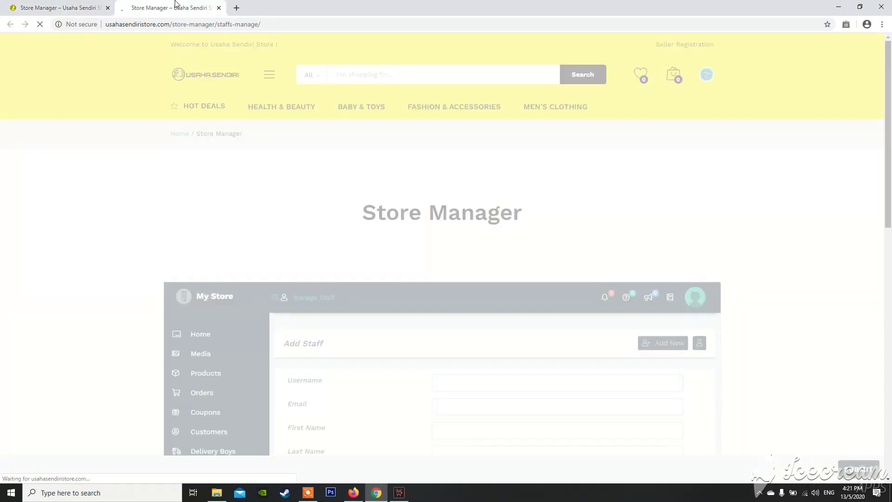
{"action": "scroll", "coordinate": [511, 213], "scroll_direction": "down", "scroll_amount": 2}
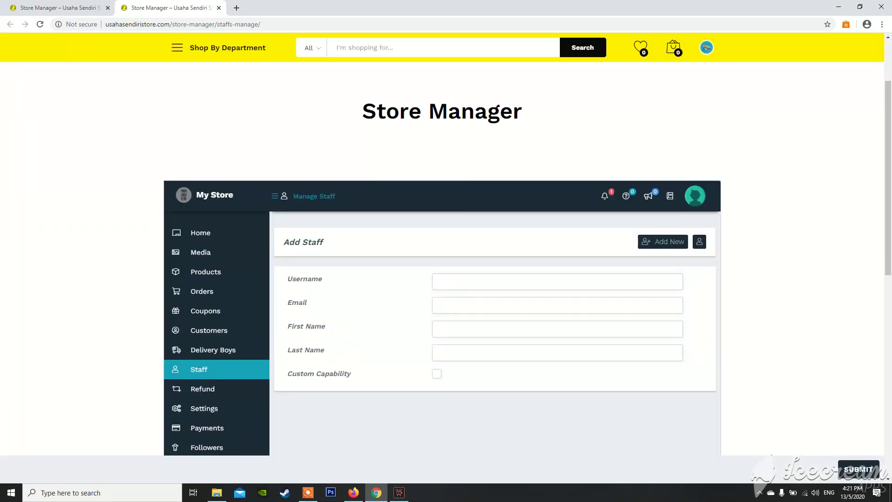
- Examine the Username, Email, First Name and Last Name fields of the Add Staff form, leaving them empty
{"action": "left_click", "coordinate": [512, 281]}
{"action": "left_click", "coordinate": [474, 305]}
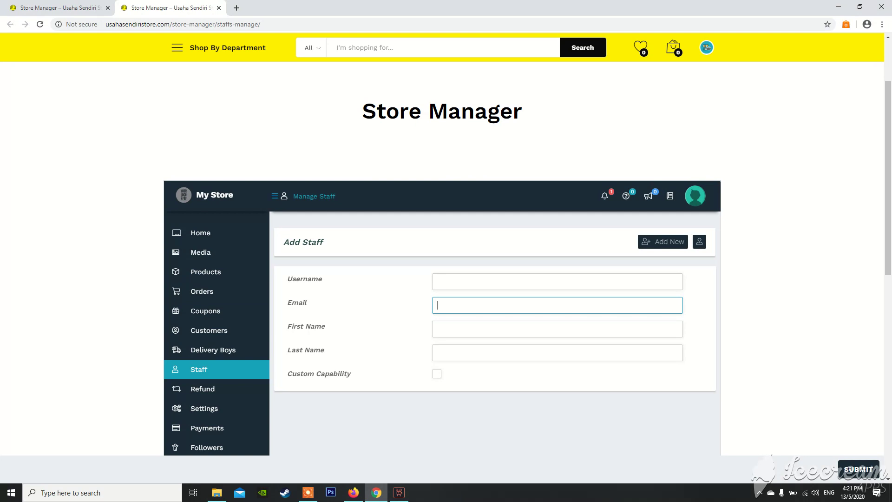
{"action": "left_click", "coordinate": [459, 332]}
{"action": "left_click", "coordinate": [451, 353]}
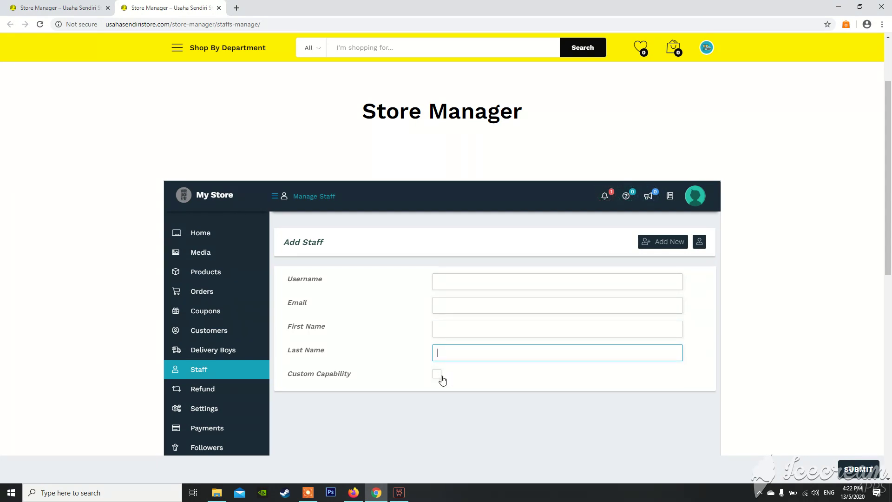
{"action": "mouse_move", "coordinate": [292, 303]}
{"action": "left_mouse_down"}
{"action": "mouse_move", "coordinate": [346, 303]}
{"action": "mouse_move", "coordinate": [282, 307]}
{"action": "left_mouse_up"}
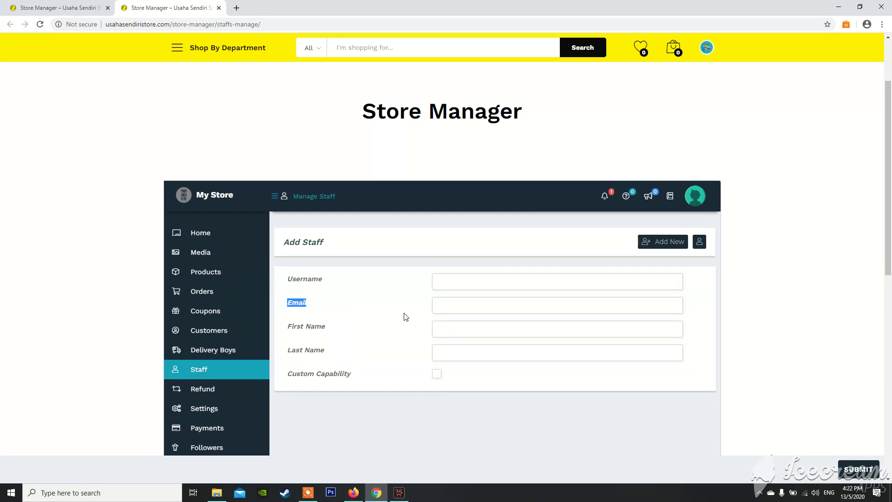
{"action": "left_click_drag", "start_coordinate": [354, 326], "coordinate": [365, 349]}
{"action": "left_click", "coordinate": [312, 318]}
{"action": "left_click_drag", "start_coordinate": [327, 303], "coordinate": [285, 304]}
{"action": "left_click", "coordinate": [353, 304]}
{"action": "left_click", "coordinate": [462, 308]}
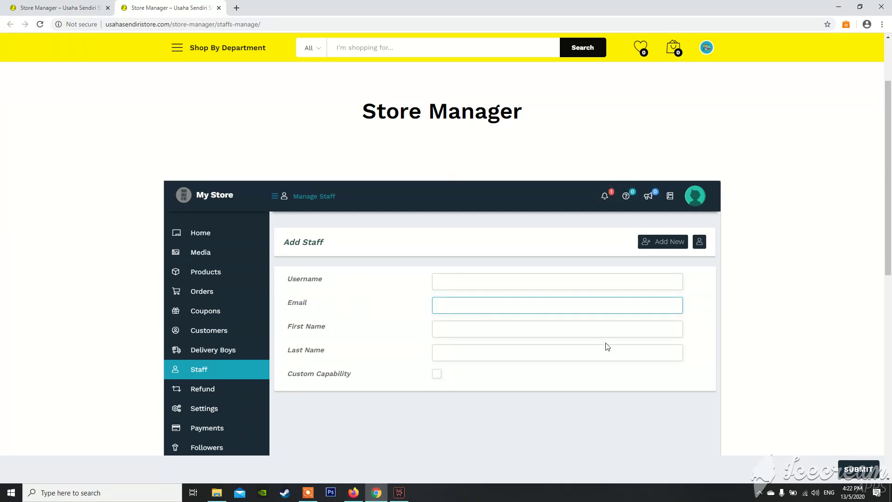
- Enable Custom Capability for the new staff member and examine the full list of capability toggles
{"action": "left_click", "coordinate": [439, 374]}
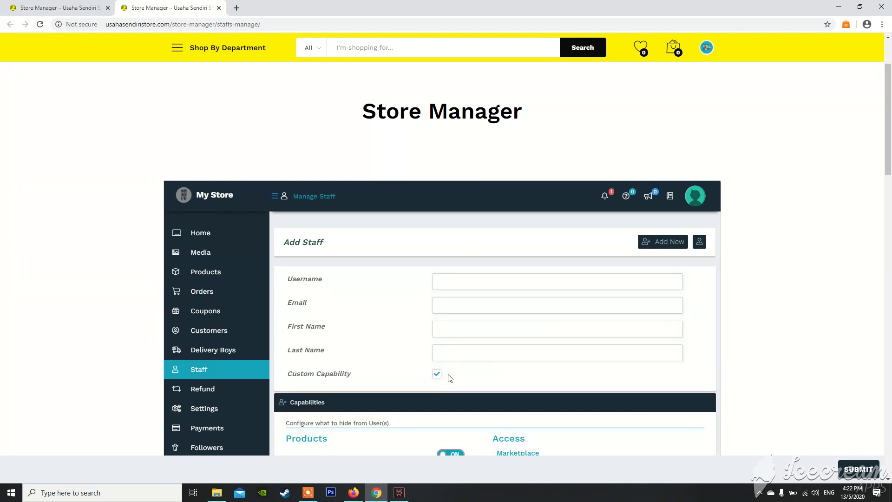
{"action": "scroll", "coordinate": [444, 376], "scroll_direction": "down", "scroll_amount": 7}
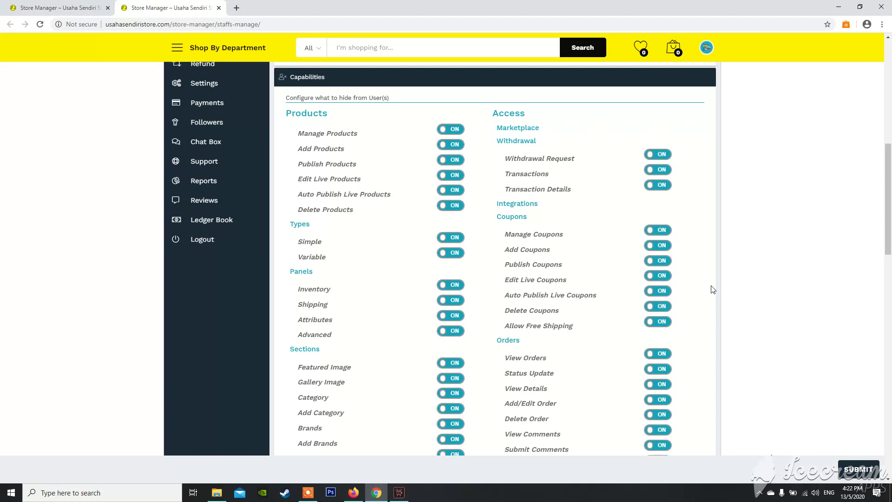
{"action": "scroll", "coordinate": [701, 300], "scroll_direction": "down", "scroll_amount": 2}
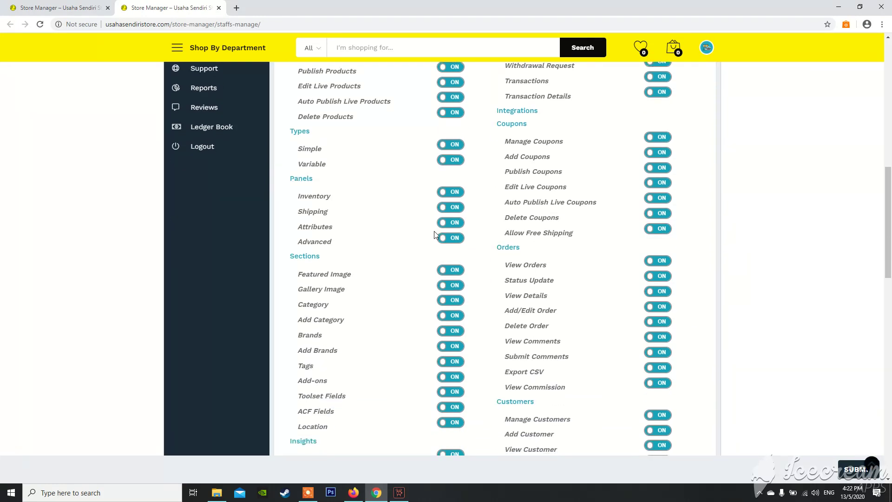
{"action": "scroll", "coordinate": [463, 353], "scroll_direction": "down", "scroll_amount": 5}
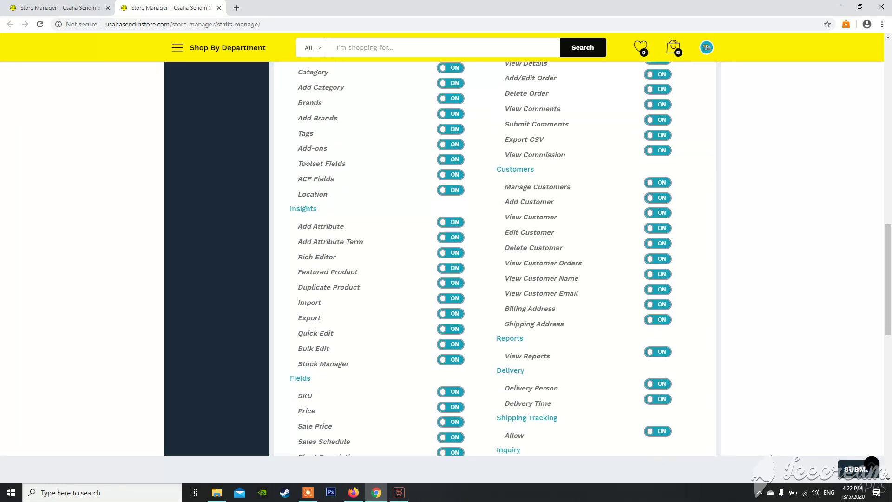
{"action": "scroll", "coordinate": [407, 351], "scroll_direction": "down", "scroll_amount": 8}
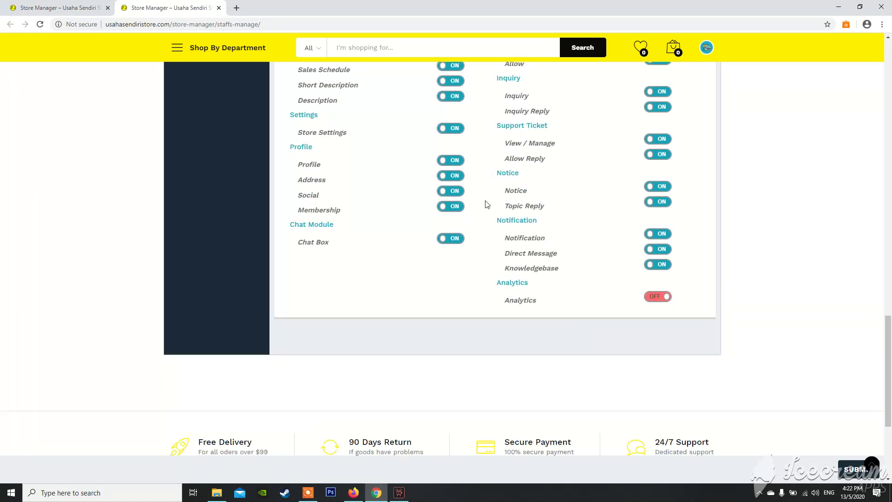
{"action": "scroll", "coordinate": [620, 232], "scroll_direction": "up", "scroll_amount": 20}
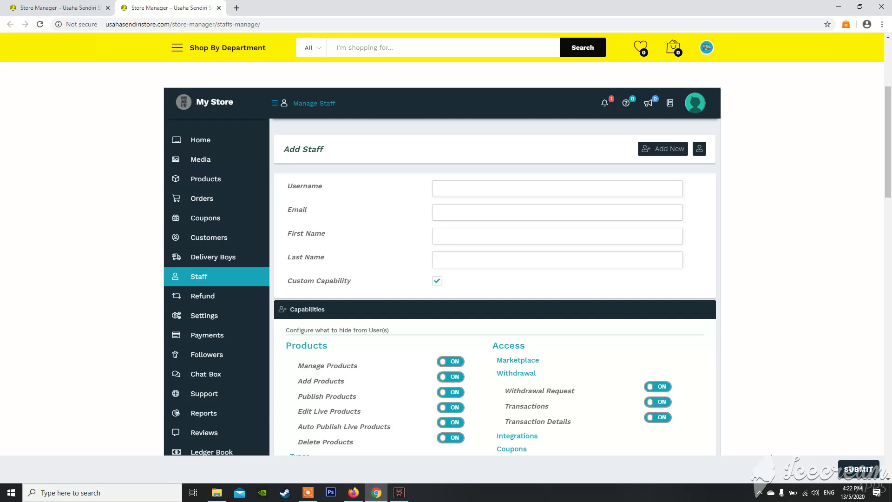
- Review the Products and Access capabilities again, and close the Add Staff tab without submitting the form
{"action": "mouse_move", "coordinate": [218, 184]}
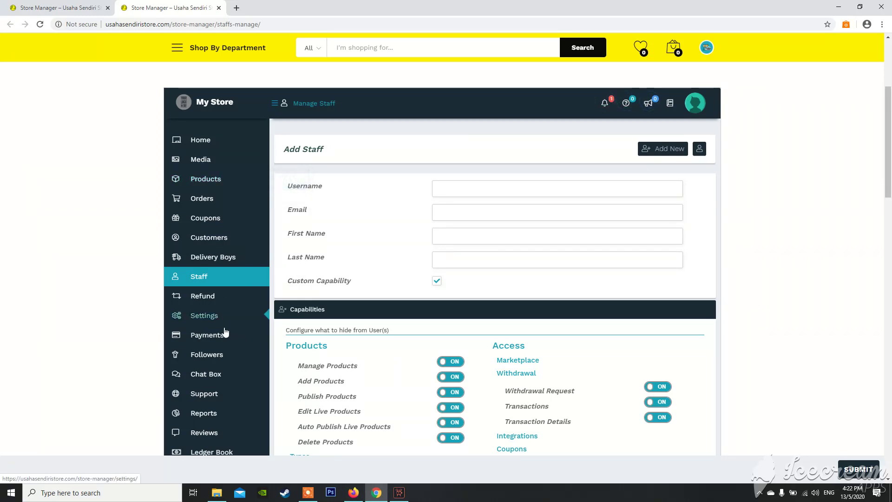
{"action": "scroll", "coordinate": [592, 330], "scroll_direction": "down", "scroll_amount": 5}
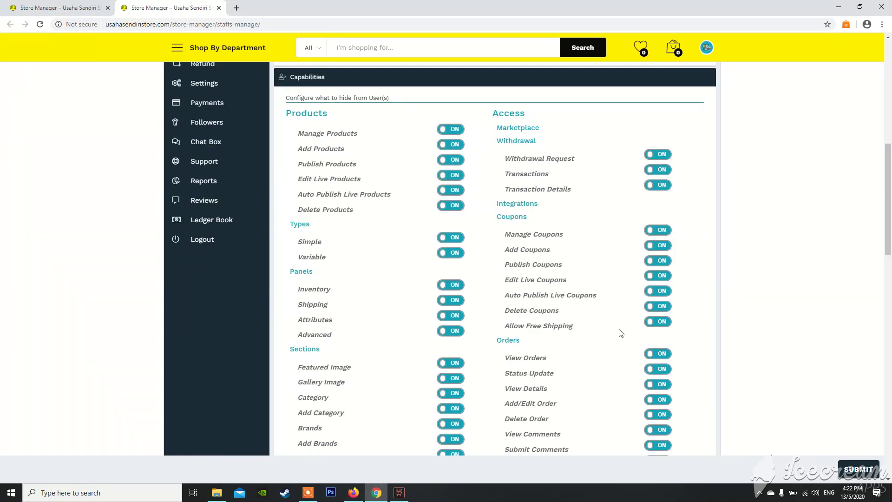
{"action": "scroll", "coordinate": [335, 251], "scroll_direction": "up", "scroll_amount": 3}
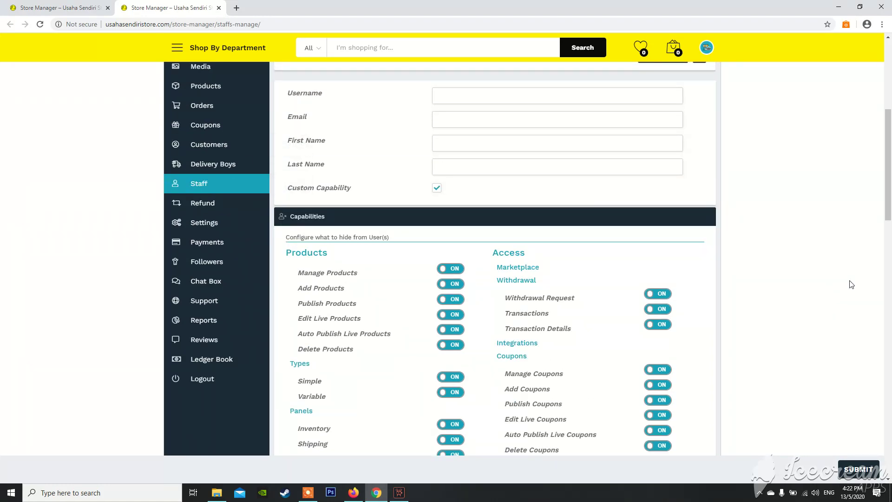
{"action": "left_click", "coordinate": [218, 7]}
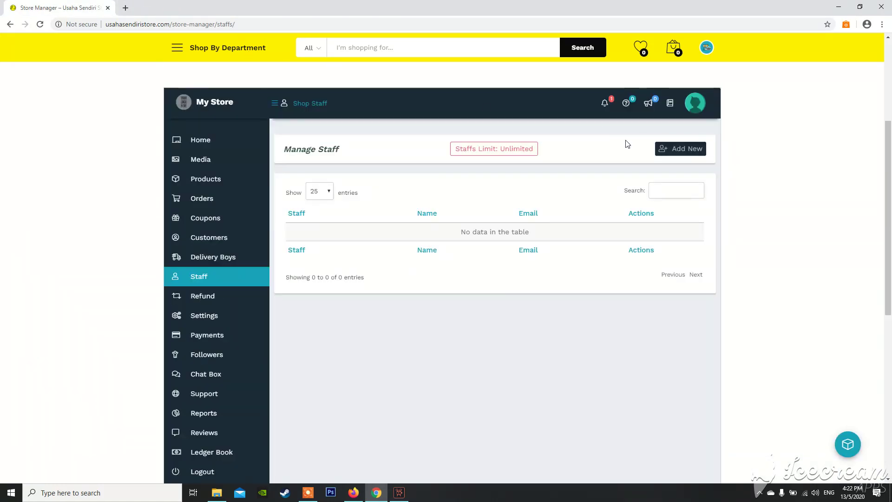
- Open the Refund Requests page and examine its export options, status filter and request table
{"action": "left_click", "coordinate": [223, 297]}
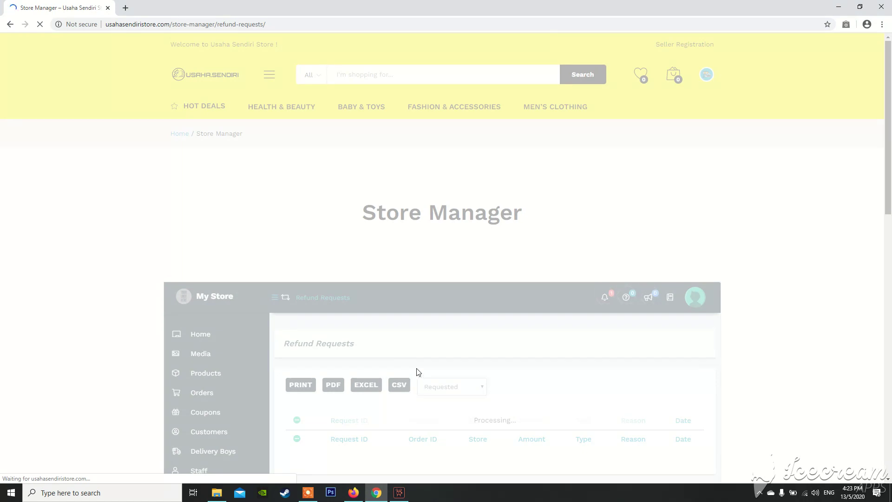
{"action": "scroll", "coordinate": [523, 298], "scroll_direction": "down", "scroll_amount": 1}
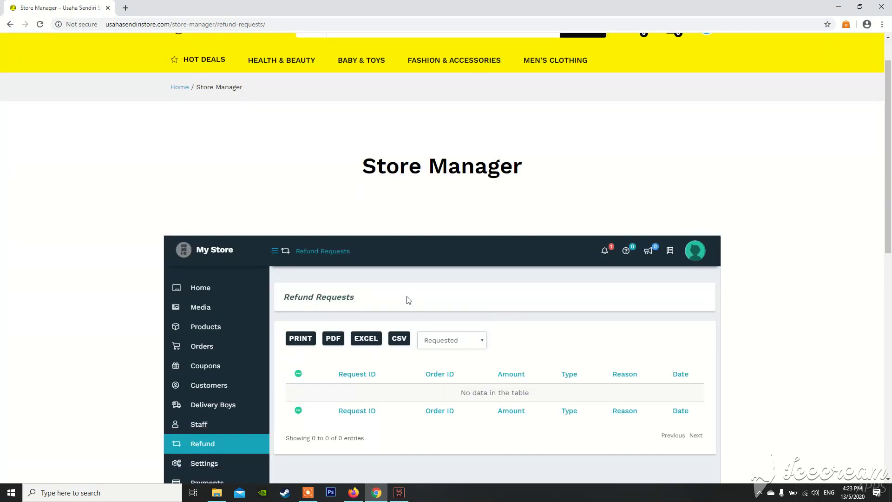
{"action": "left_click_drag", "start_coordinate": [358, 300], "coordinate": [287, 299]}
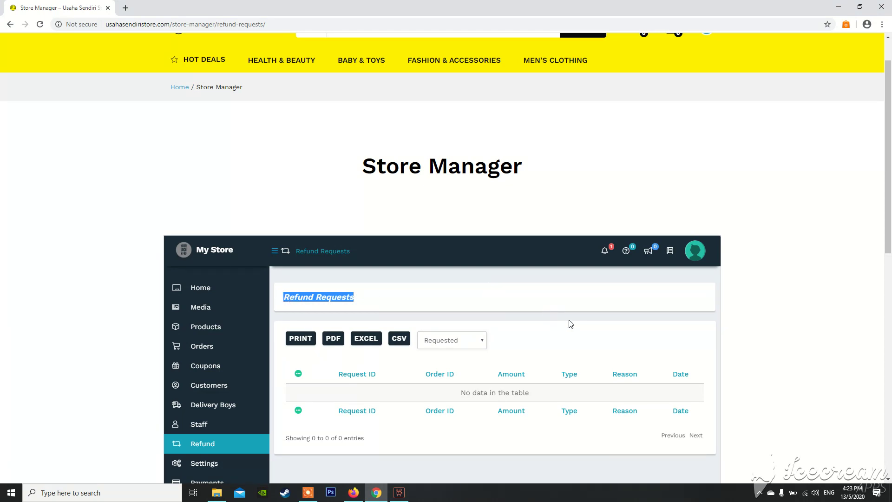
{"action": "scroll", "coordinate": [571, 323], "scroll_direction": "down", "scroll_amount": 3}
{"action": "left_click_drag", "start_coordinate": [399, 293], "coordinate": [538, 297]}
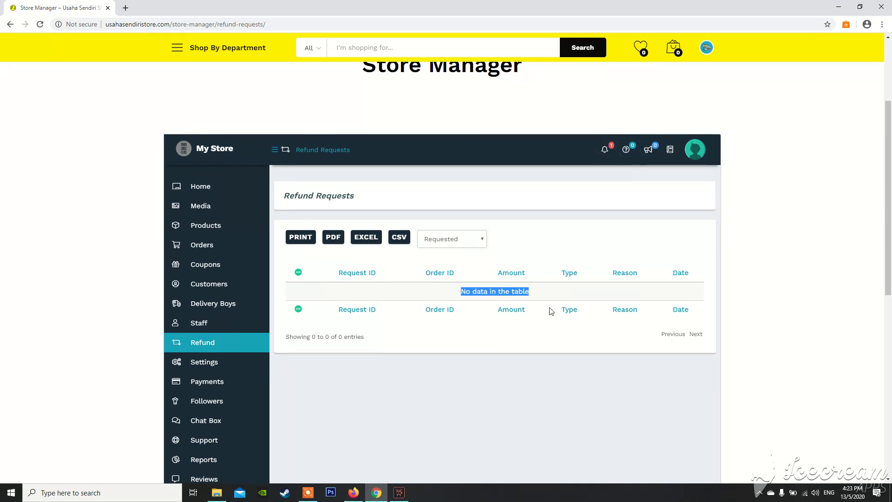
{"action": "left_click_drag", "start_coordinate": [358, 288], "coordinate": [593, 292]}
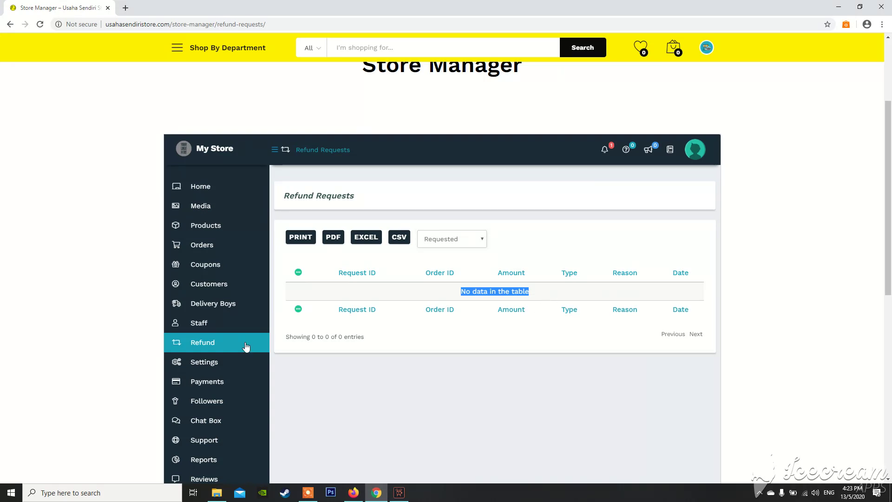
- Open the store settings and examine the general, brand and visibility options of the Store section
{"action": "left_click", "coordinate": [212, 367]}
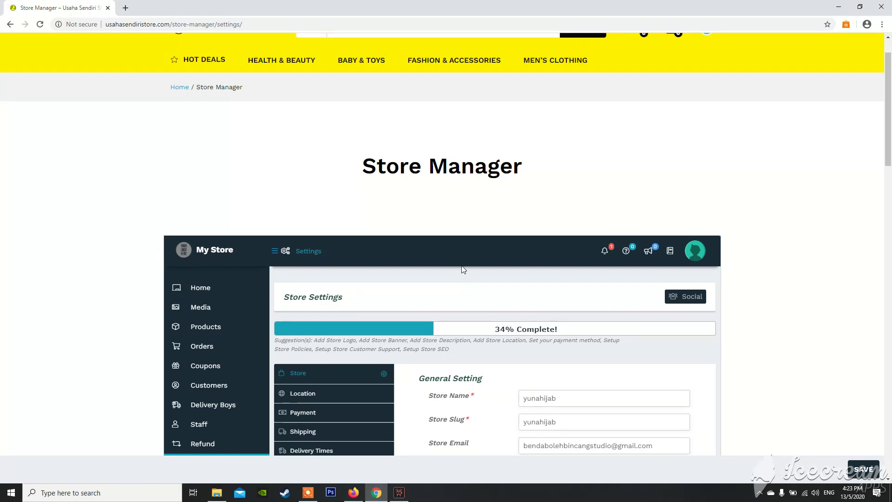
{"action": "scroll", "coordinate": [506, 293], "scroll_direction": "down", "scroll_amount": 3}
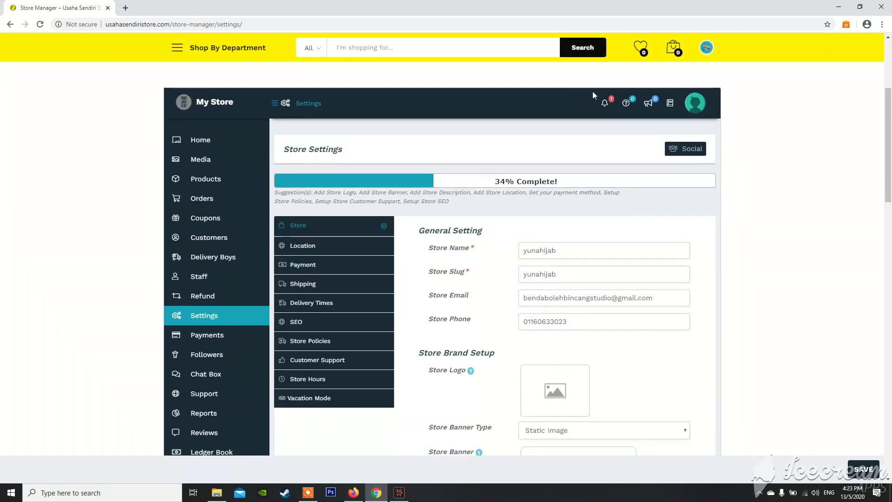
{"action": "scroll", "coordinate": [585, 262], "scroll_direction": "down", "scroll_amount": 3}
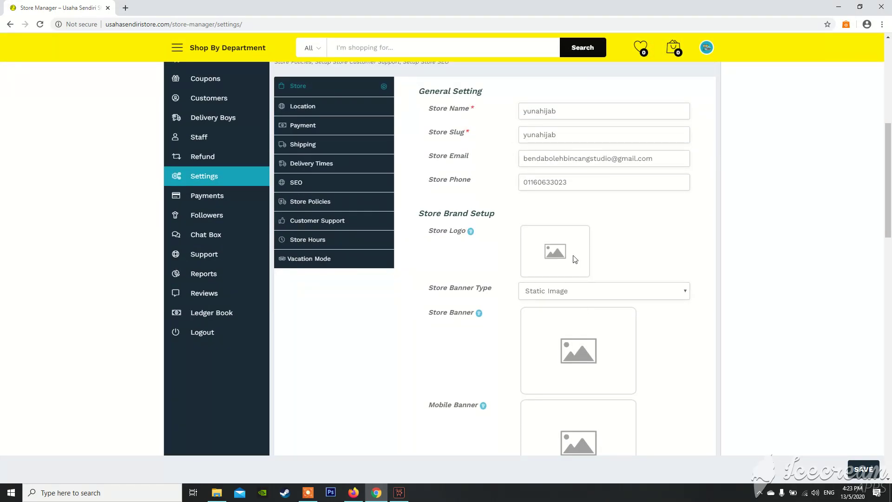
{"action": "scroll", "coordinate": [572, 260], "scroll_direction": "down", "scroll_amount": 2}
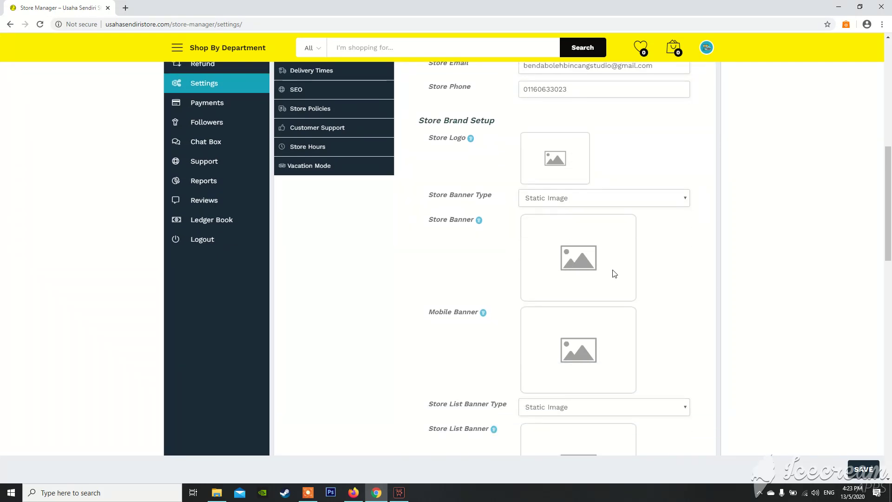
{"action": "scroll", "coordinate": [599, 288], "scroll_direction": "down", "scroll_amount": 4}
{"action": "scroll", "coordinate": [599, 335], "scroll_direction": "down", "scroll_amount": 2}
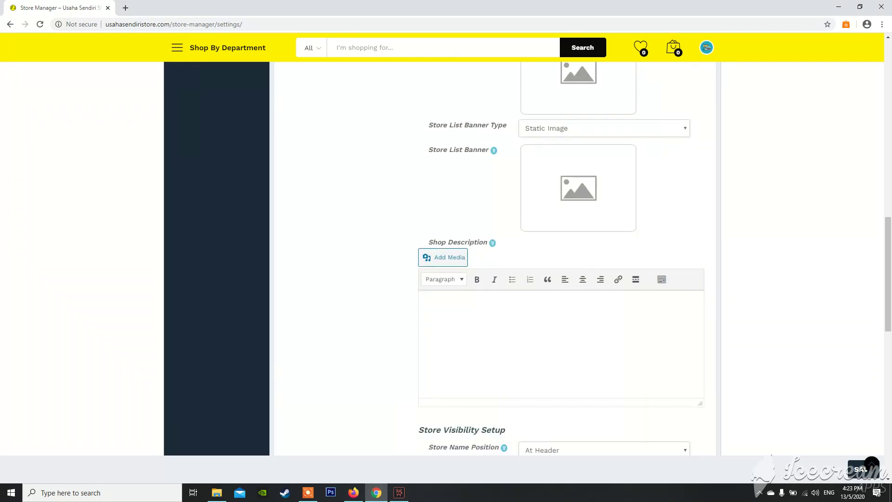
{"action": "scroll", "coordinate": [597, 328], "scroll_direction": "down", "scroll_amount": 2}
{"action": "scroll", "coordinate": [595, 327], "scroll_direction": "down", "scroll_amount": 3}
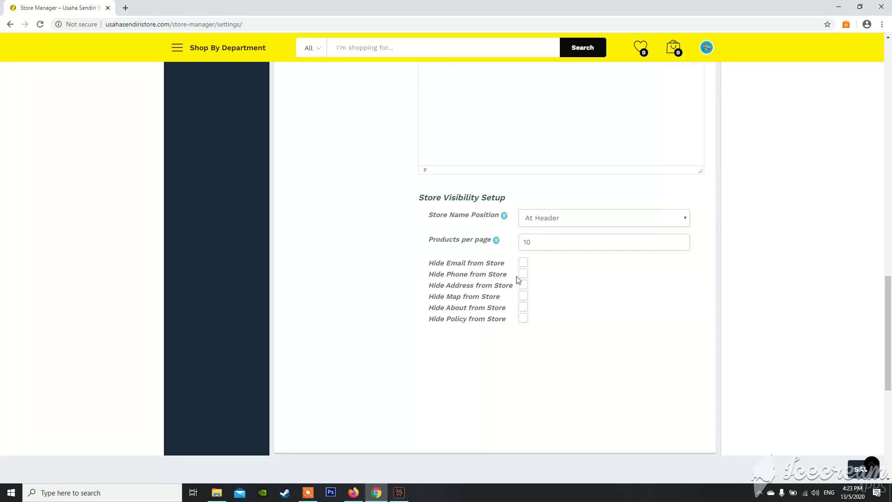
{"action": "scroll", "coordinate": [544, 306], "scroll_direction": "up", "scroll_amount": 15}
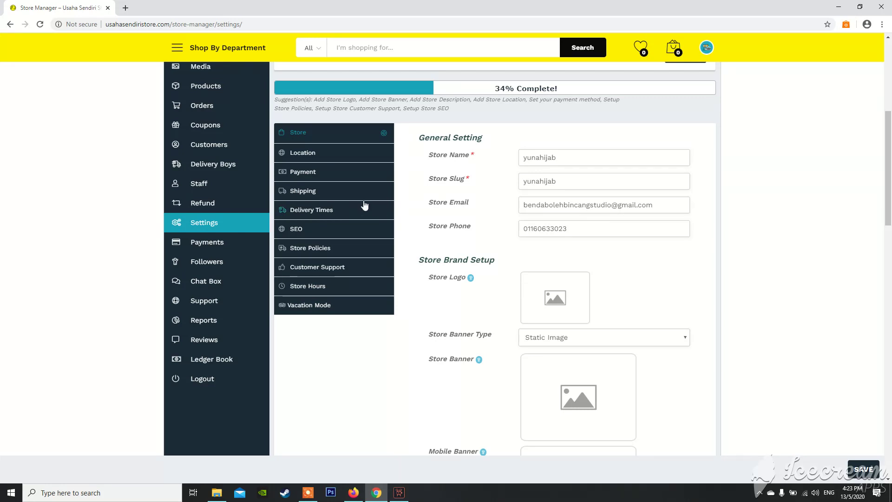
- Set the store's preferred payment method to Bank Transfer in the payment settings
{"action": "left_click", "coordinate": [310, 170]}
{"action": "left_click", "coordinate": [560, 142]}
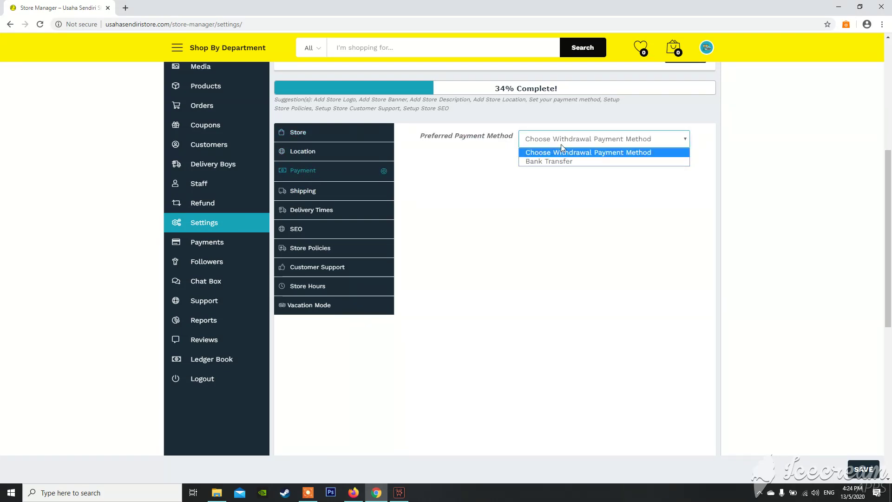
{"action": "left_click", "coordinate": [555, 162]}
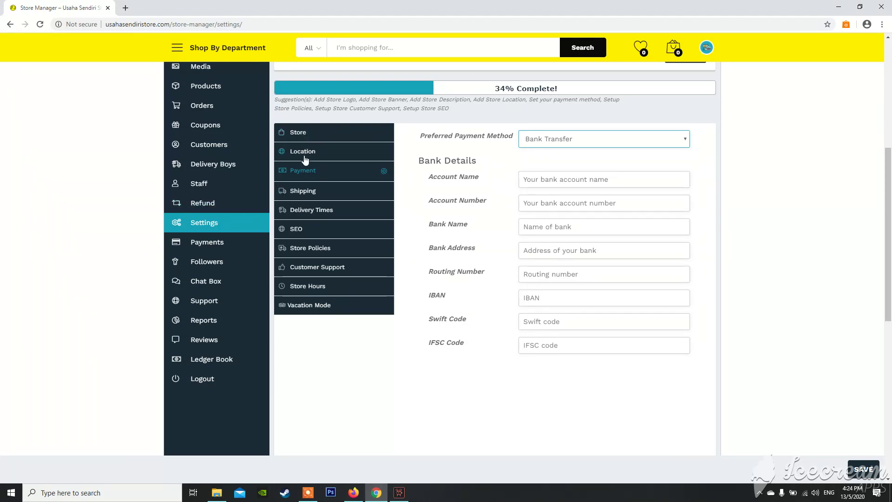
- Examine the Account Name, Bank Name and IBAN fields of the bank details without filling them in
{"action": "left_click", "coordinate": [575, 181]}
{"action": "left_click", "coordinate": [568, 225]}
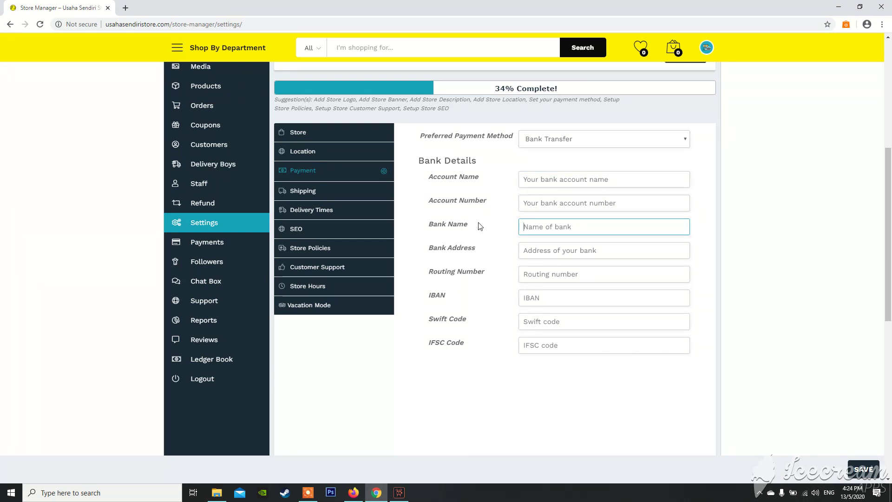
{"action": "left_click_drag", "start_coordinate": [447, 296], "coordinate": [427, 300]}
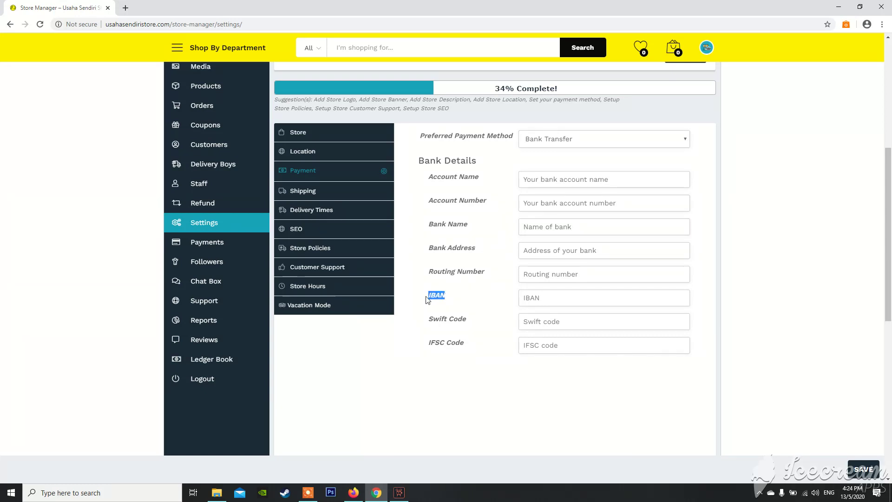
{"action": "left_click", "coordinate": [429, 297]}
{"action": "left_click", "coordinate": [703, 280]}
{"action": "left_click_drag", "start_coordinate": [427, 300], "coordinate": [498, 299]}
{"action": "left_click", "coordinate": [499, 300]}
{"action": "left_click", "coordinate": [532, 300]}
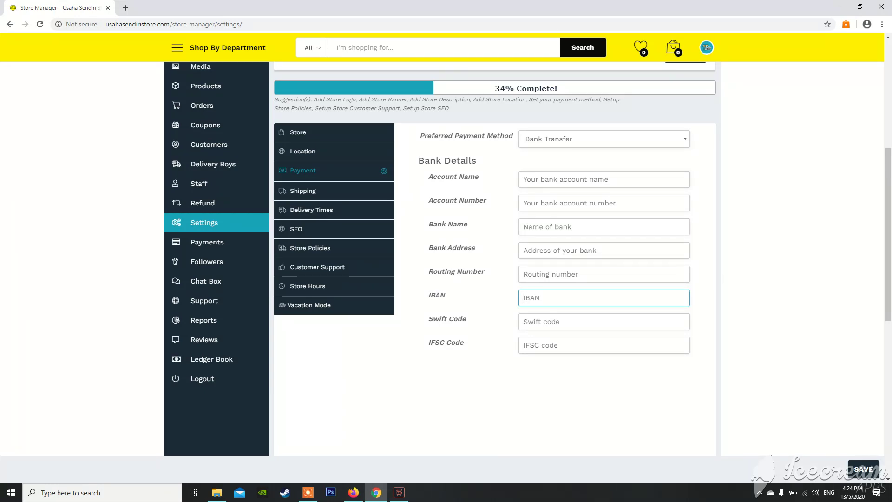
- Examine the Swift Code and IFSC Code fields, and highlight the bank details from Bank Address down to IFSC Code
{"action": "left_click_drag", "start_coordinate": [468, 321], "coordinate": [428, 320]}
{"action": "left_click_drag", "start_coordinate": [476, 344], "coordinate": [438, 345]}
{"action": "left_click", "coordinate": [439, 345]}
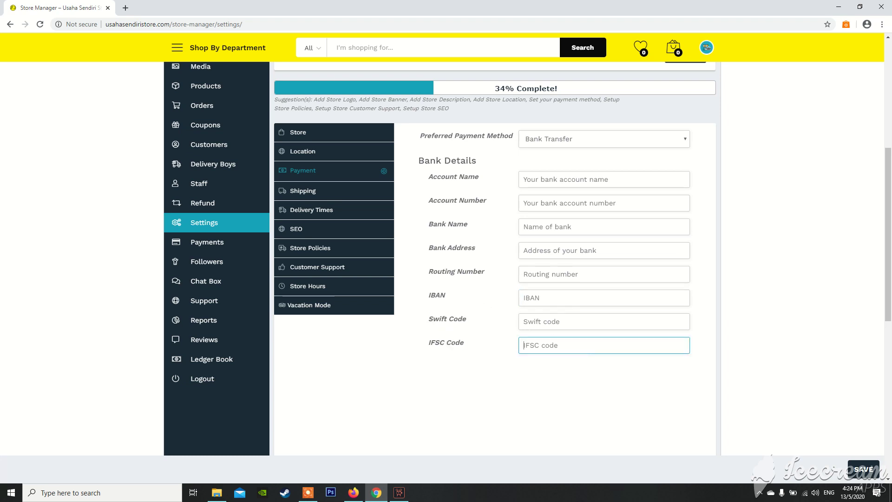
{"action": "left_click_drag", "start_coordinate": [430, 295], "coordinate": [662, 363]}
{"action": "left_click_drag", "start_coordinate": [427, 272], "coordinate": [554, 361]}
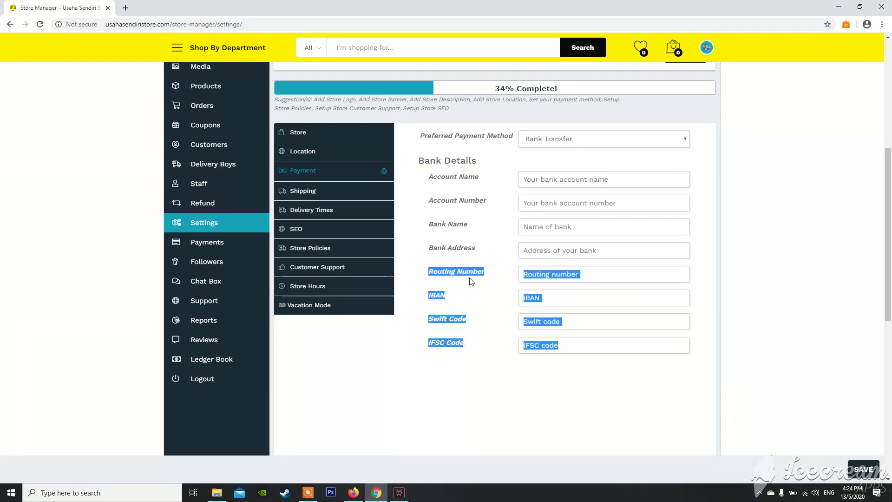
{"action": "left_click_drag", "start_coordinate": [432, 247], "coordinate": [513, 364]}
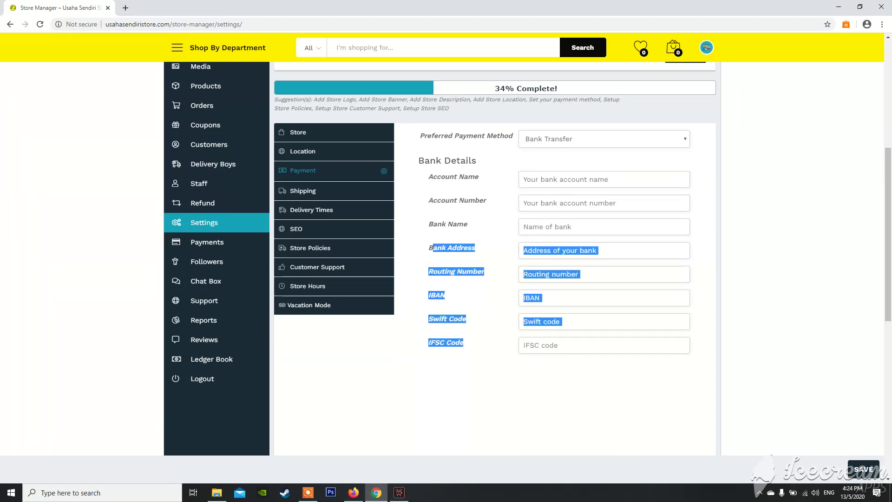
- Review the Bank Name, Account Number and Account Name fields again, and save the payment settings with the bank details left empty
{"action": "left_click", "coordinate": [547, 227]}
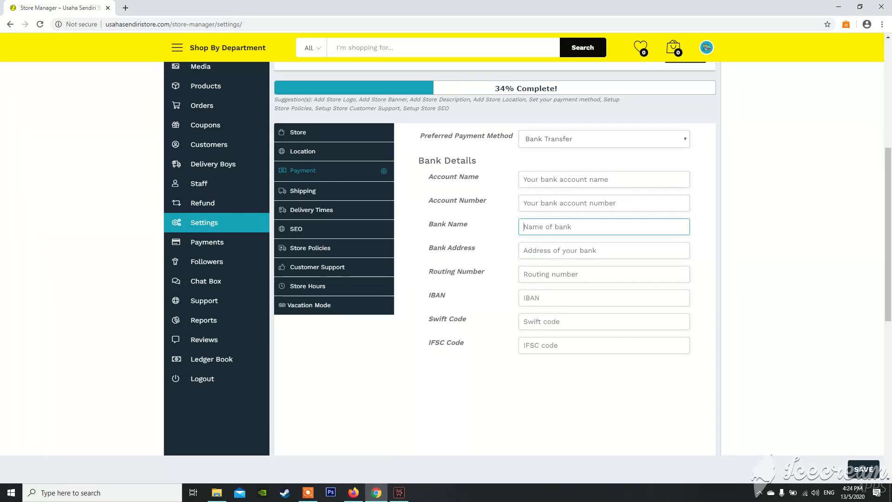
{"action": "left_click", "coordinate": [545, 207]}
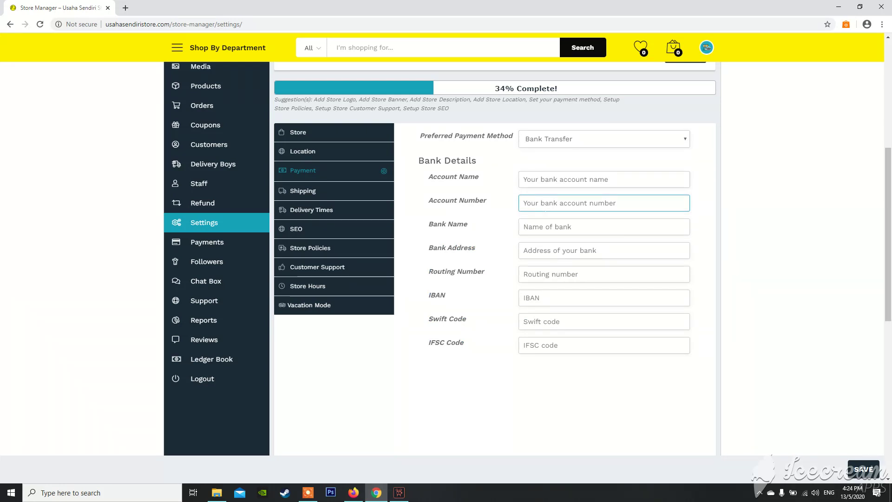
{"action": "left_click", "coordinate": [548, 180]}
{"action": "left_click", "coordinate": [556, 224]}
{"action": "left_click", "coordinate": [580, 180]}
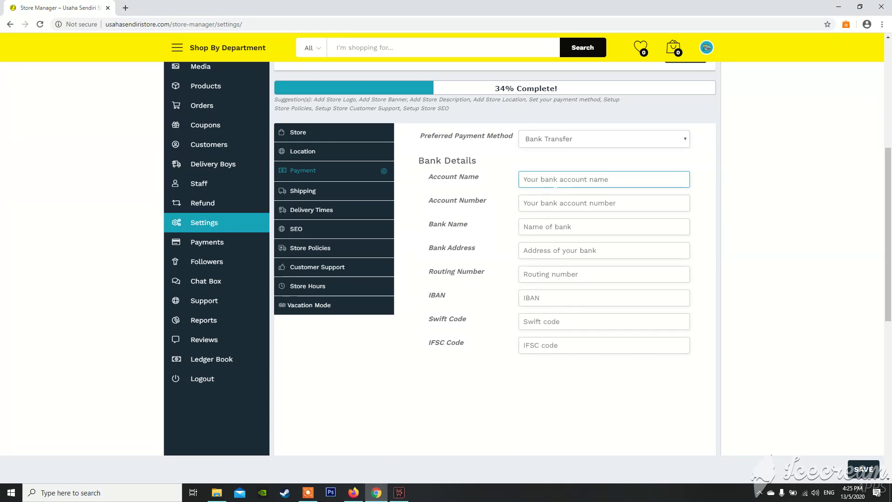
{"action": "left_click", "coordinate": [563, 204]}
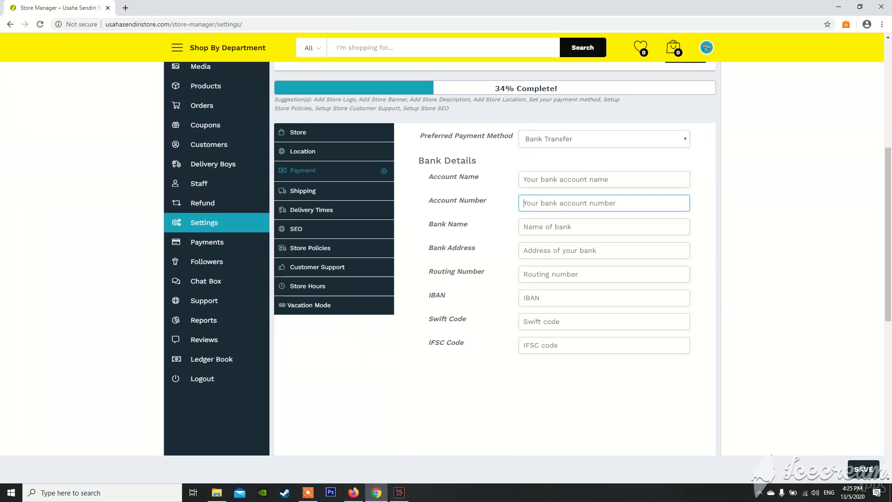
{"action": "scroll", "coordinate": [589, 350], "scroll_direction": "down", "scroll_amount": 6}
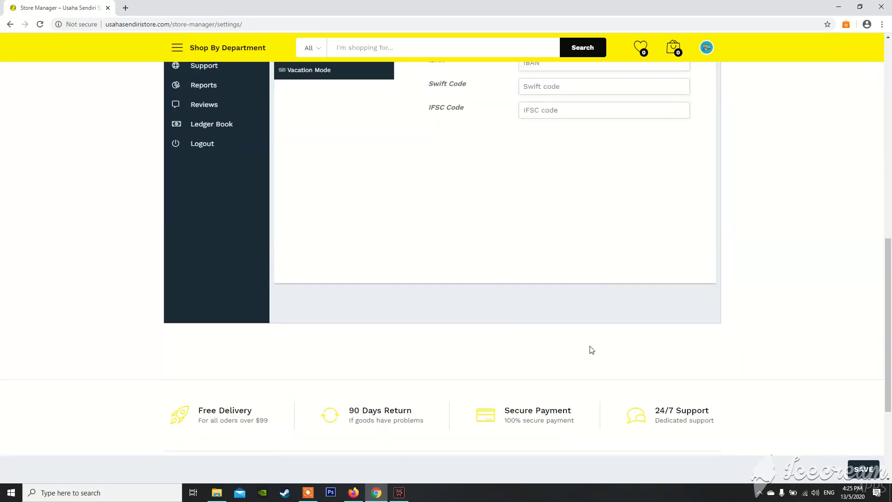
{"action": "left_click", "coordinate": [861, 470]}
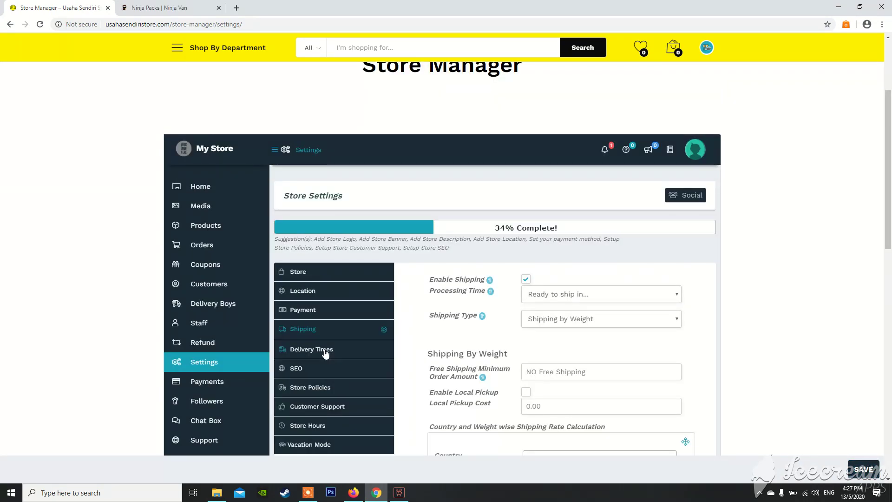
- Open the Delivery Times settings and examine the delivery time options and the daily opening and closing slots
{"action": "left_click", "coordinate": [325, 353]}
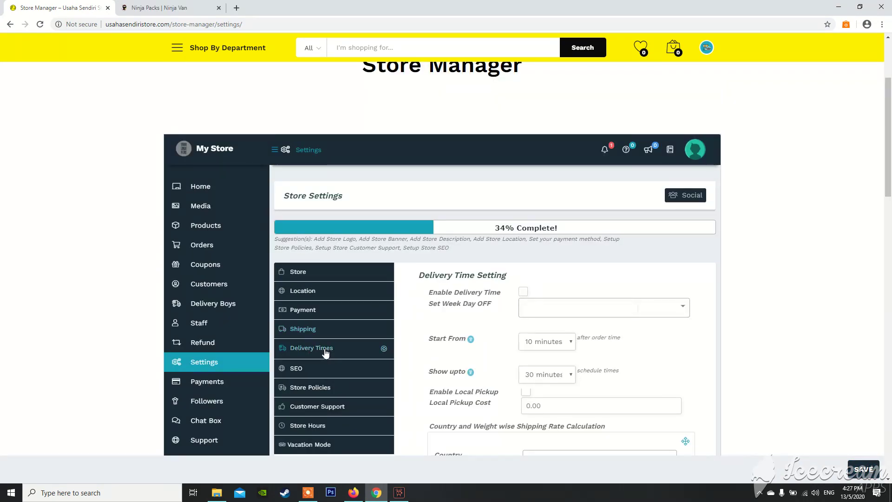
{"action": "scroll", "coordinate": [664, 320], "scroll_direction": "down", "scroll_amount": 4}
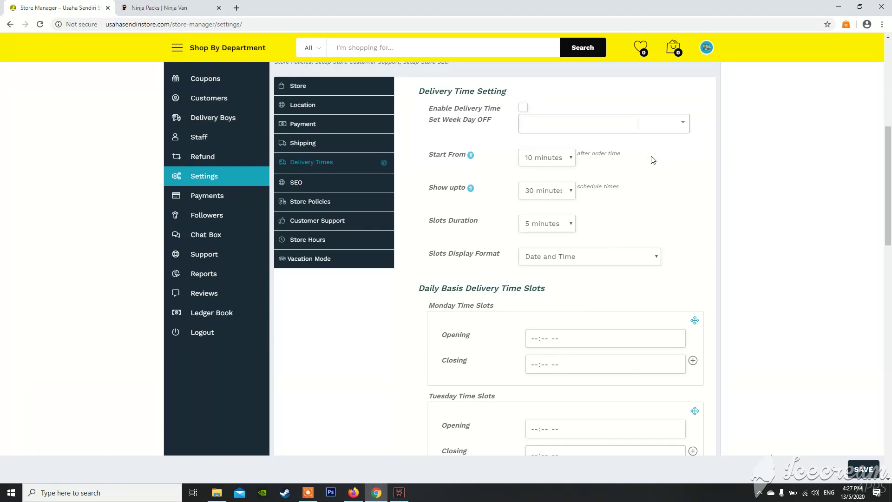
{"action": "scroll", "coordinate": [653, 161], "scroll_direction": "down", "scroll_amount": 4}
{"action": "scroll", "coordinate": [613, 173], "scroll_direction": "up", "scroll_amount": 5}
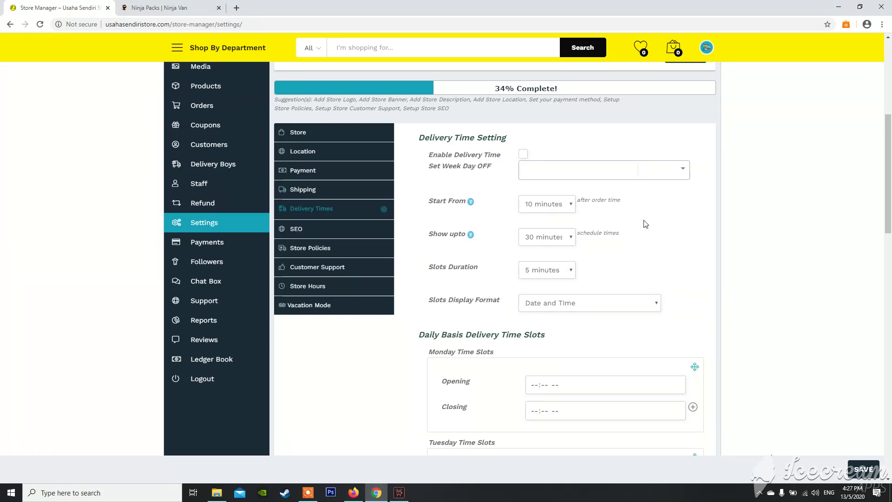
{"action": "scroll", "coordinate": [627, 222], "scroll_direction": "down", "scroll_amount": 3}
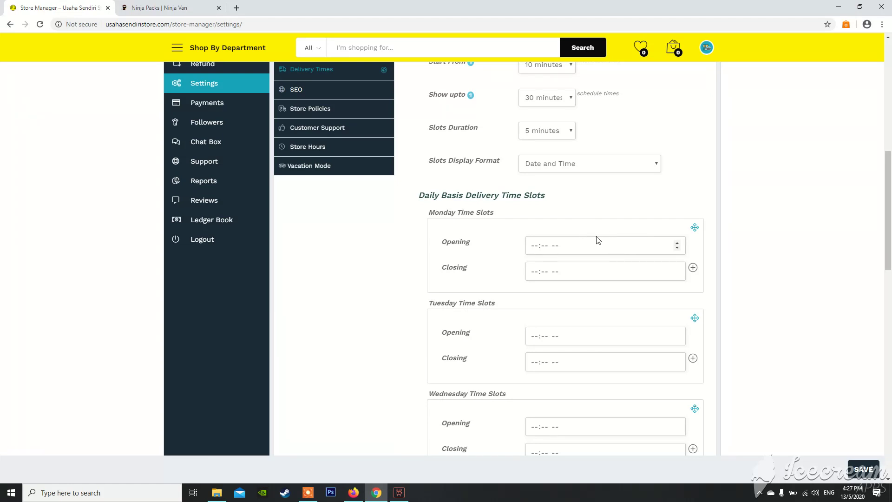
{"action": "scroll", "coordinate": [604, 235], "scroll_direction": "down", "scroll_amount": 4}
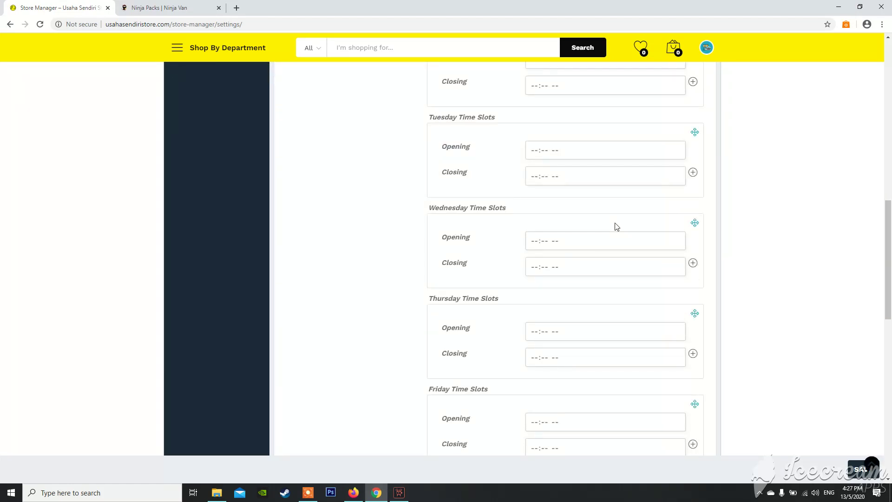
{"action": "scroll", "coordinate": [633, 213], "scroll_direction": "up", "scroll_amount": 6}
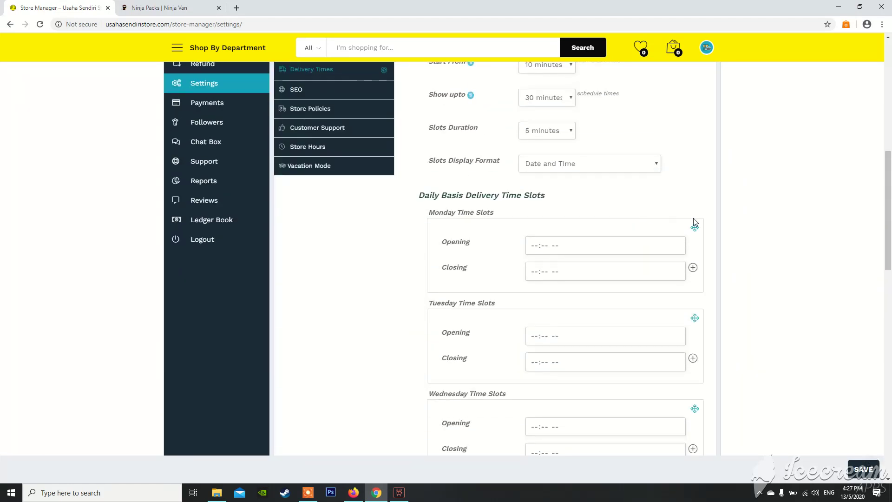
{"action": "scroll", "coordinate": [701, 222], "scroll_direction": "up", "scroll_amount": 1}
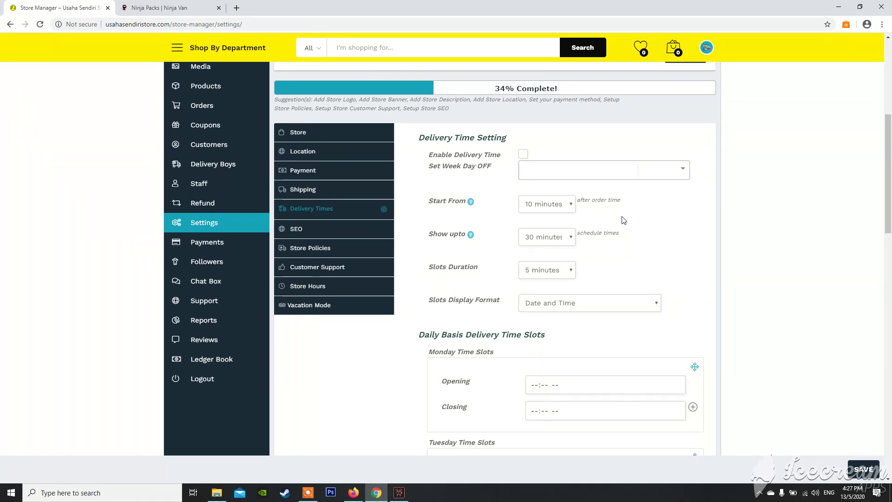
- Open the store's SEO settings and examine the General, Facebook and Twitter setup fields
{"action": "left_click", "coordinate": [297, 228]}
{"action": "scroll", "coordinate": [481, 251], "scroll_direction": "down", "scroll_amount": 1}
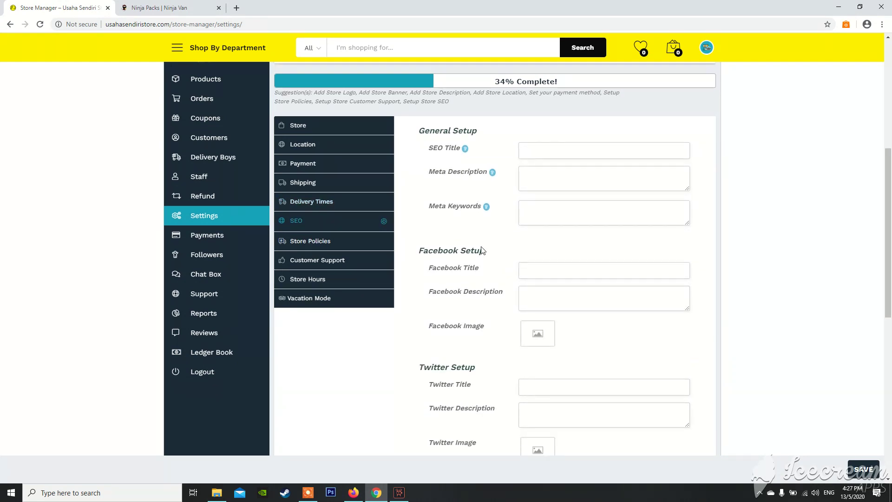
{"action": "scroll", "coordinate": [481, 251], "scroll_direction": "down", "scroll_amount": 5}
{"action": "scroll", "coordinate": [482, 251], "scroll_direction": "up", "scroll_amount": 4}
{"action": "left_click", "coordinate": [545, 234]}
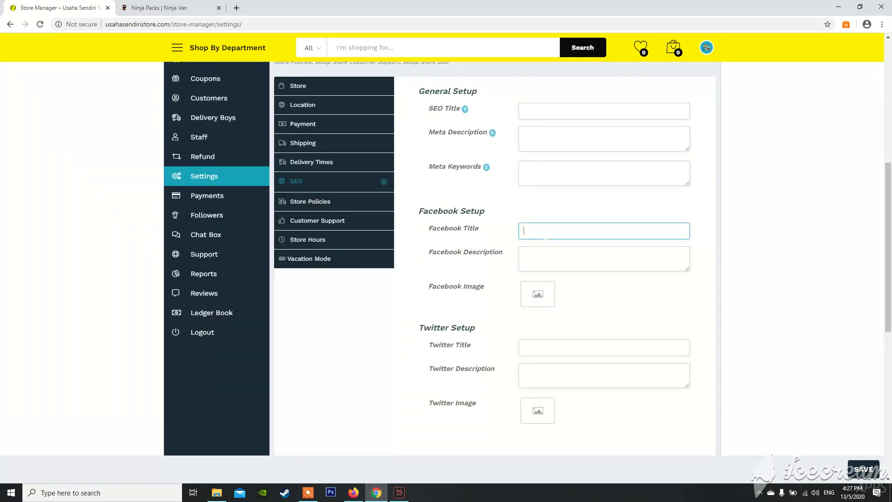
- Open the Store Policies settings and enter "barang dah order lebih dari 24jam tak boleh refund" as the refund policy
{"action": "left_click", "coordinate": [524, 255]}
{"action": "left_click", "coordinate": [312, 207]}
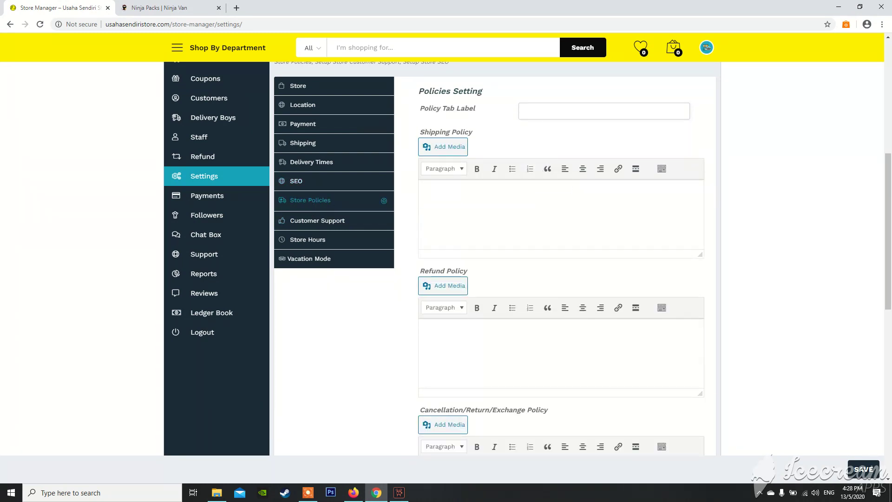
{"action": "scroll", "coordinate": [605, 229], "scroll_direction": "down", "scroll_amount": 4}
{"action": "scroll", "coordinate": [605, 228], "scroll_direction": "up", "scroll_amount": 5}
{"action": "scroll", "coordinate": [533, 189], "scroll_direction": "down", "scroll_amount": 2}
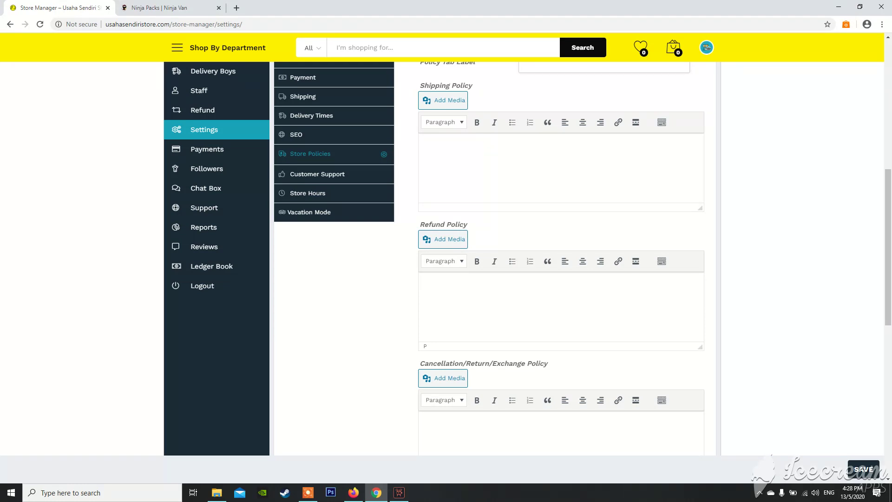
{"action": "type", "text": "ang dah order lebih dari 24jam tak boleh refund"}
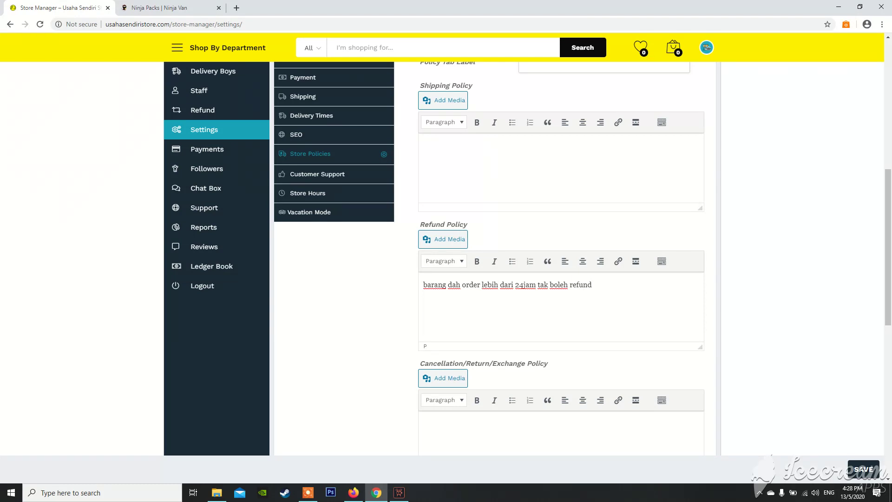
{"action": "scroll", "coordinate": [558, 260], "scroll_direction": "down", "scroll_amount": 4}
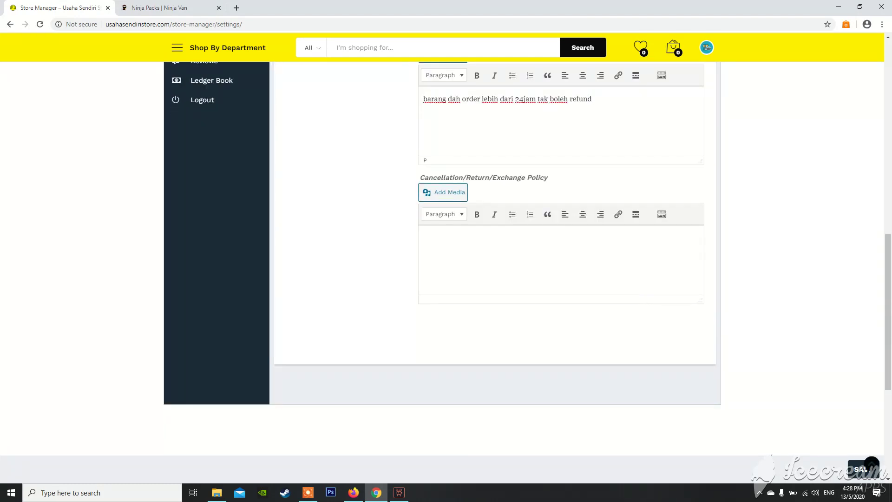
{"action": "scroll", "coordinate": [494, 232], "scroll_direction": "up", "scroll_amount": 6}
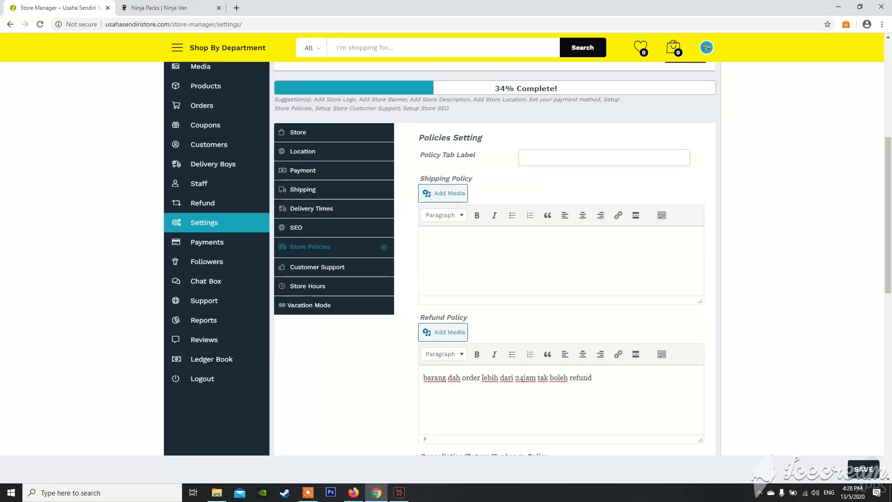
{"action": "left_click", "coordinate": [425, 239]}
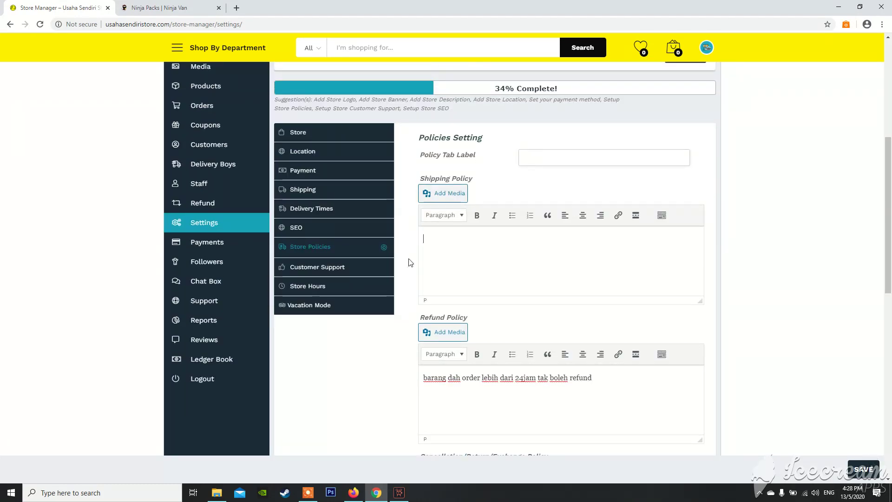
- Open the Customer Support settings and examine the phone, email and address fields
{"action": "left_click", "coordinate": [339, 268]}
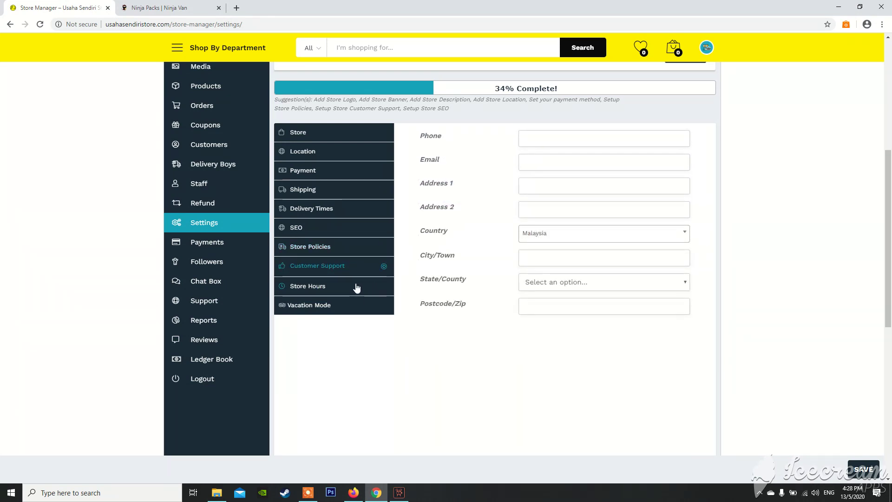
{"action": "left_click", "coordinate": [522, 138]}
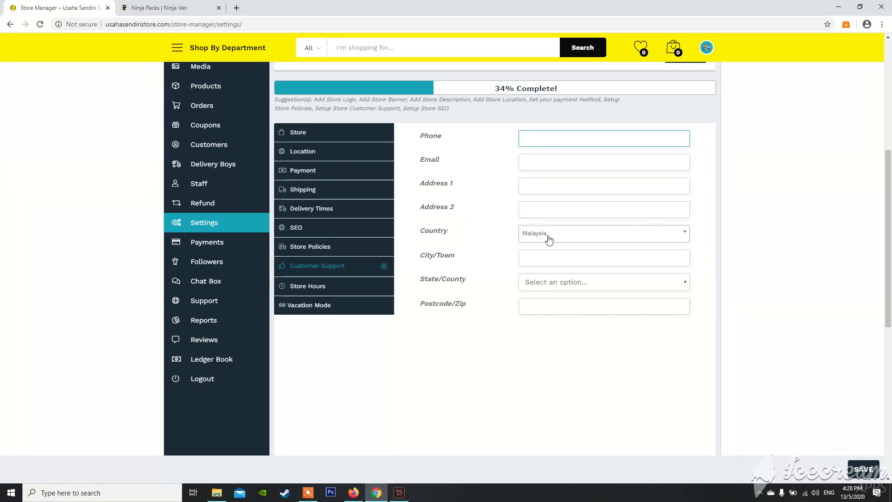
{"action": "left_click", "coordinate": [572, 124]}
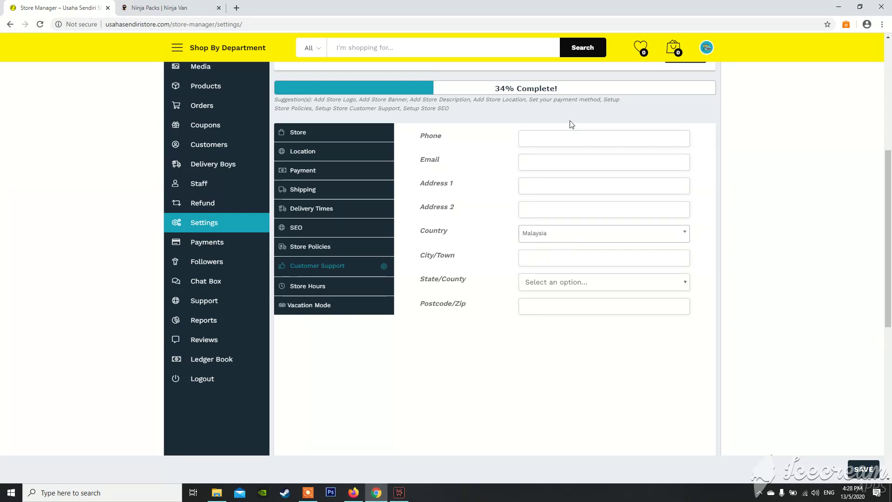
- Open the Store Hours settings and examine the enabling options and the Monday to Sunday opening and closing slots
{"action": "left_click", "coordinate": [309, 287]}
{"action": "scroll", "coordinate": [603, 220], "scroll_direction": "down", "scroll_amount": 7}
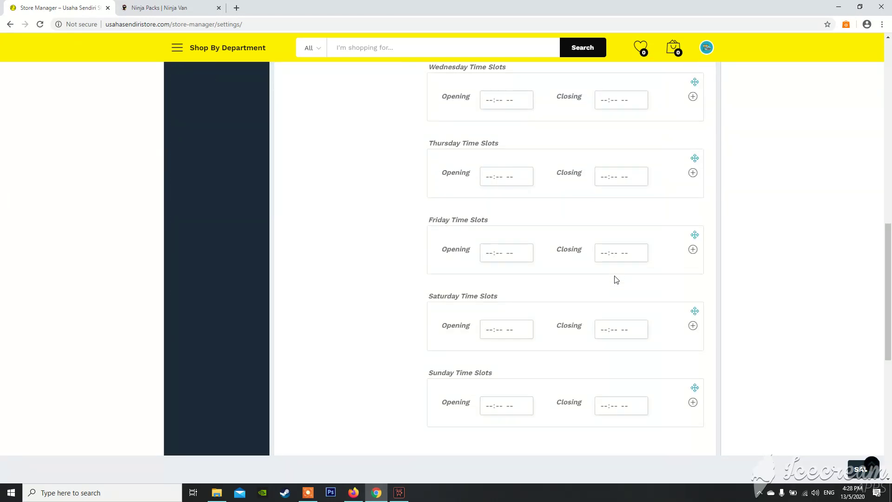
{"action": "scroll", "coordinate": [634, 282], "scroll_direction": "up", "scroll_amount": 7}
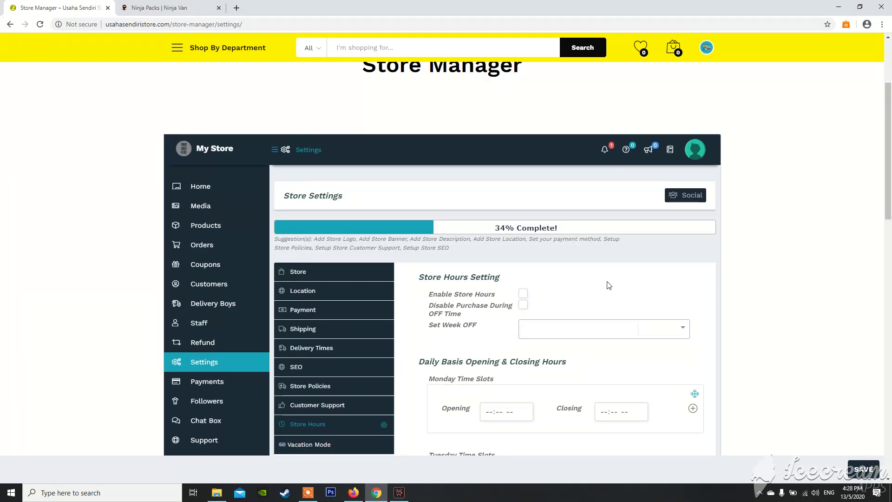
{"action": "scroll", "coordinate": [581, 293], "scroll_direction": "down", "scroll_amount": 2}
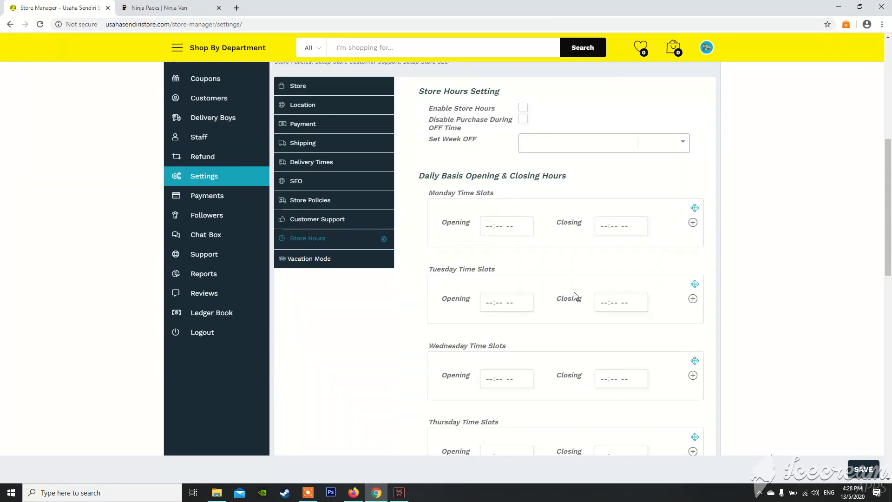
- Open the Vacation Mode settings and examine the vacation options, type and message fields
{"action": "left_click", "coordinate": [312, 258]}
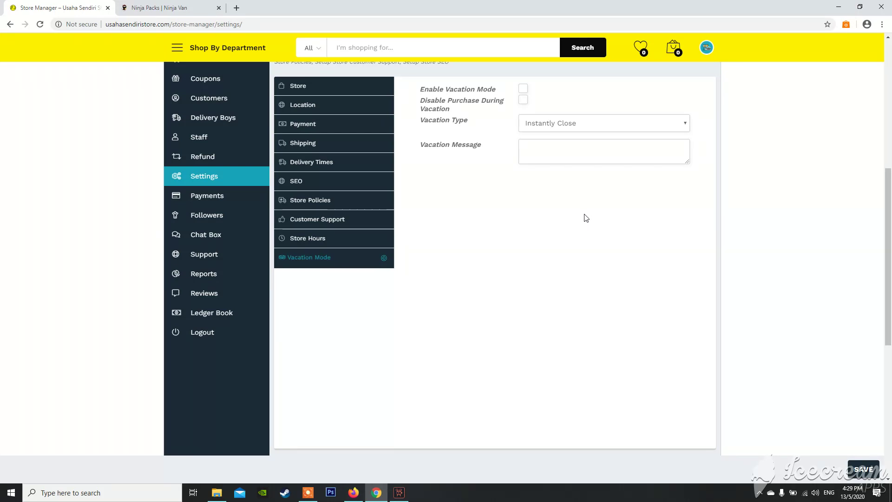
{"action": "scroll", "coordinate": [451, 206], "scroll_direction": "up", "scroll_amount": 2}
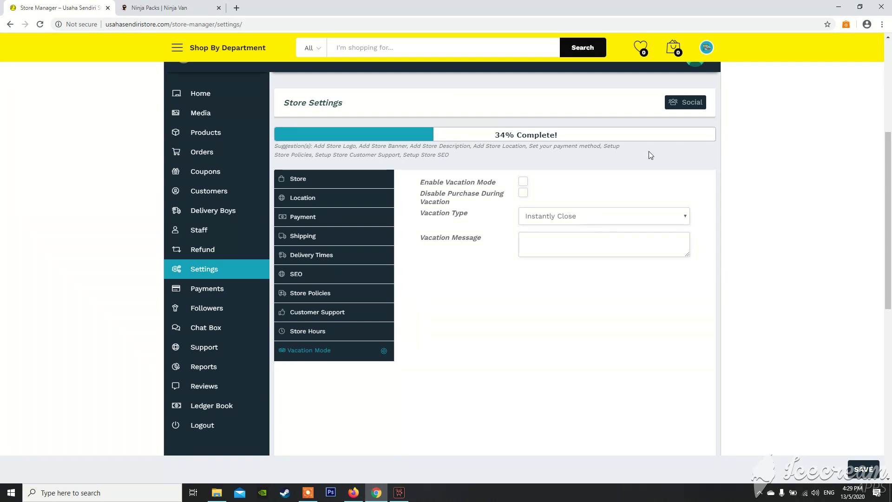
{"action": "scroll", "coordinate": [567, 167], "scroll_direction": "up", "scroll_amount": 3}
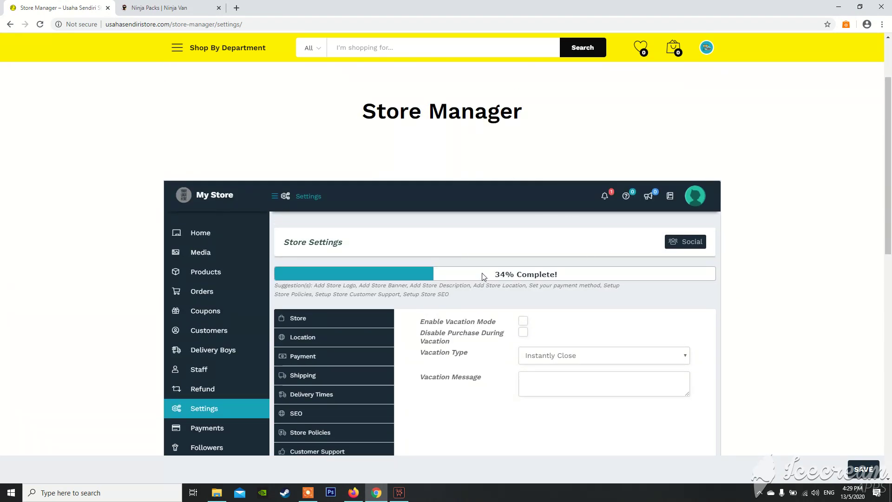
{"action": "scroll", "coordinate": [529, 344], "scroll_direction": "down", "scroll_amount": 5}
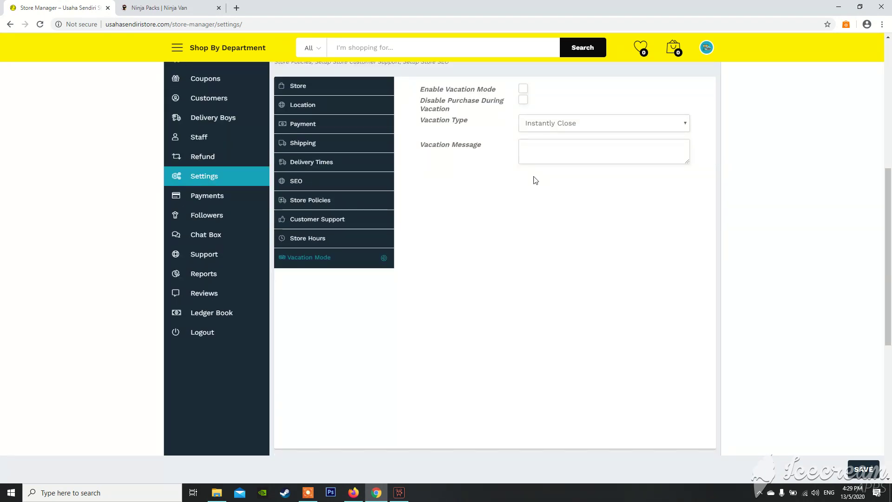
- Open the Payments History page, examine the transactions table and highlight the text in its body row
{"action": "left_click", "coordinate": [220, 201]}
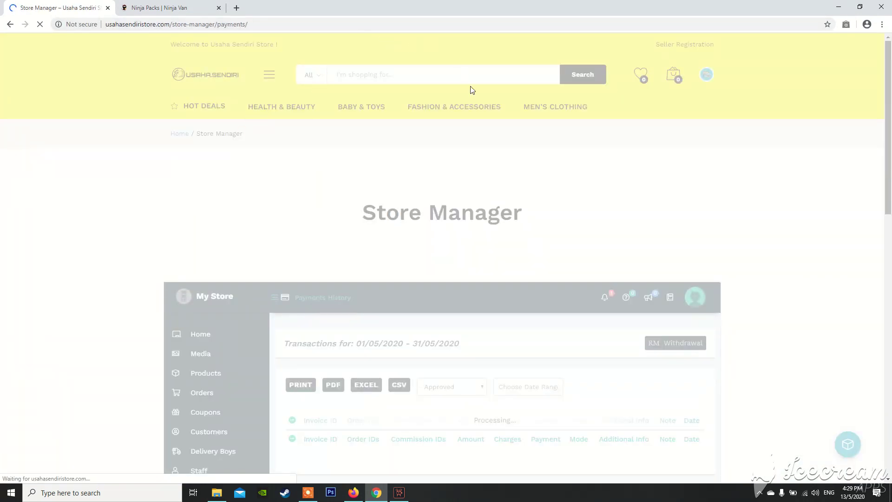
{"action": "scroll", "coordinate": [489, 160], "scroll_direction": "down", "scroll_amount": 2}
{"action": "scroll", "coordinate": [496, 157], "scroll_direction": "down", "scroll_amount": 1}
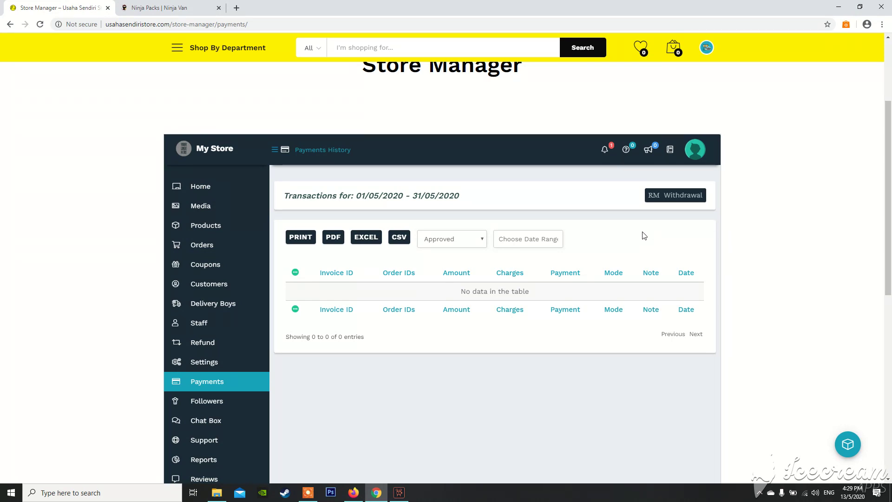
{"action": "scroll", "coordinate": [538, 367], "scroll_direction": "down", "scroll_amount": 2}
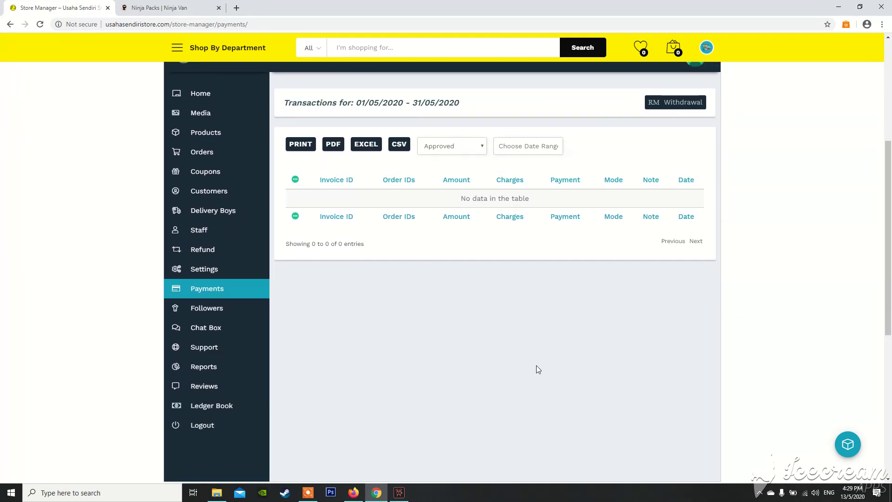
{"action": "scroll", "coordinate": [536, 365], "scroll_direction": "up", "scroll_amount": 4}
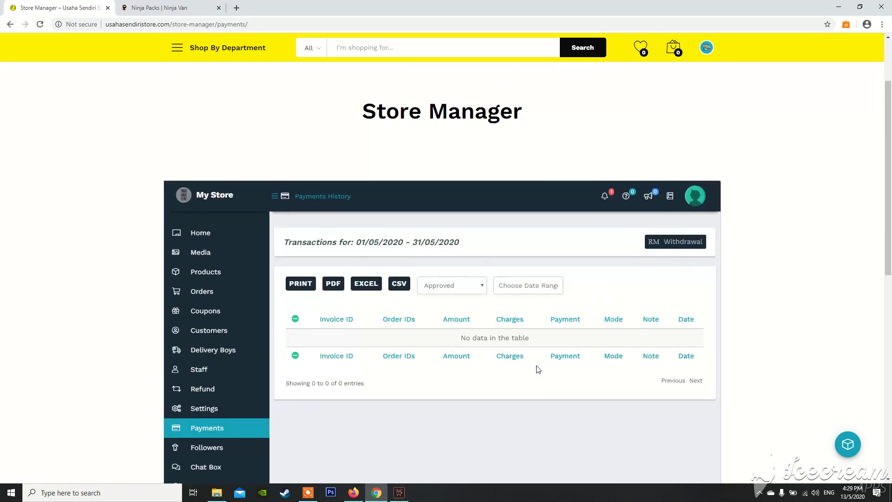
{"action": "scroll", "coordinate": [535, 369], "scroll_direction": "down", "scroll_amount": 2}
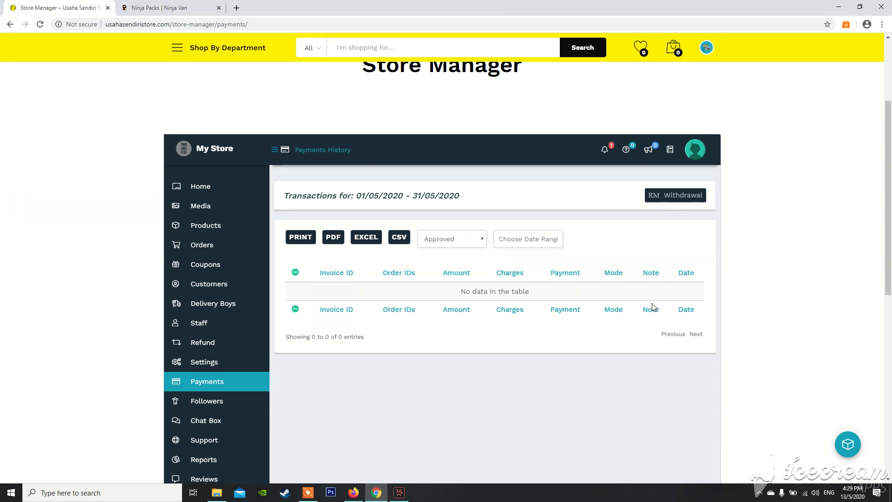
{"action": "scroll", "coordinate": [632, 305], "scroll_direction": "down", "scroll_amount": 2}
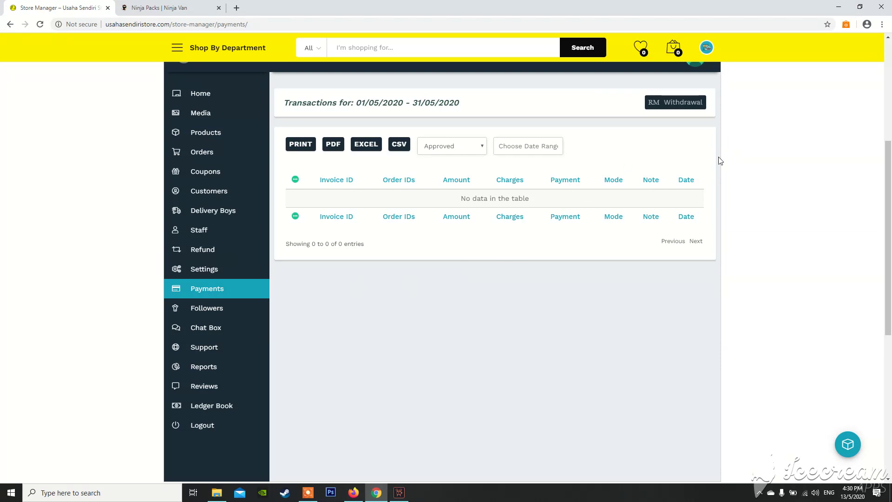
{"action": "left_click_drag", "start_coordinate": [477, 199], "coordinate": [560, 206]}
{"action": "left_click_drag", "start_coordinate": [416, 203], "coordinate": [570, 201]}
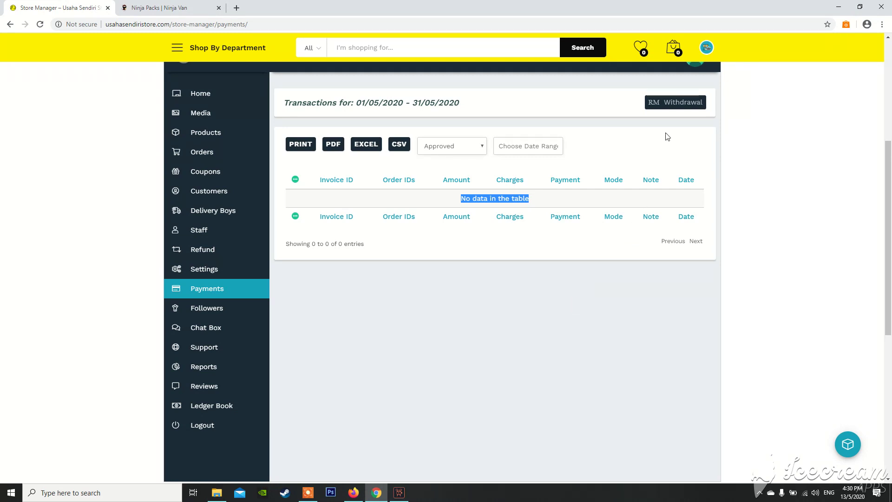
- Open the Withdrawal Request page, select all entries in the table and highlight the pending withdrawals amount
{"action": "left_click", "coordinate": [675, 104]}
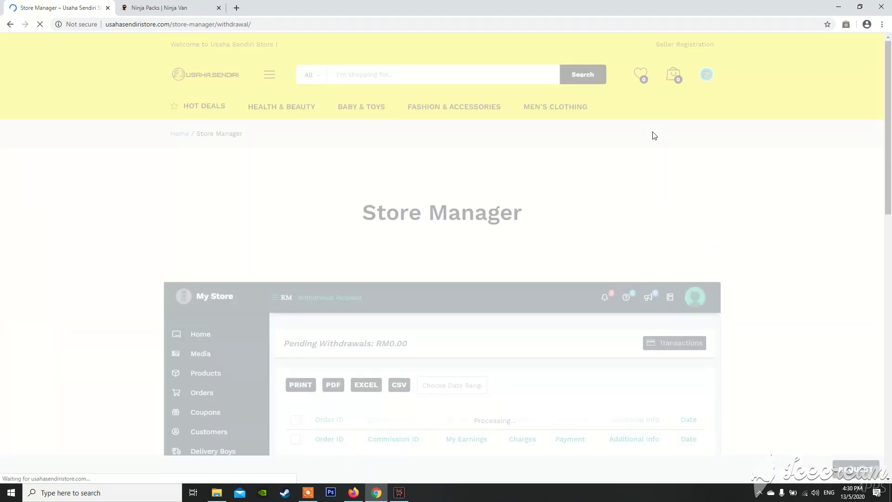
{"action": "scroll", "coordinate": [667, 339], "scroll_direction": "down", "scroll_amount": 3}
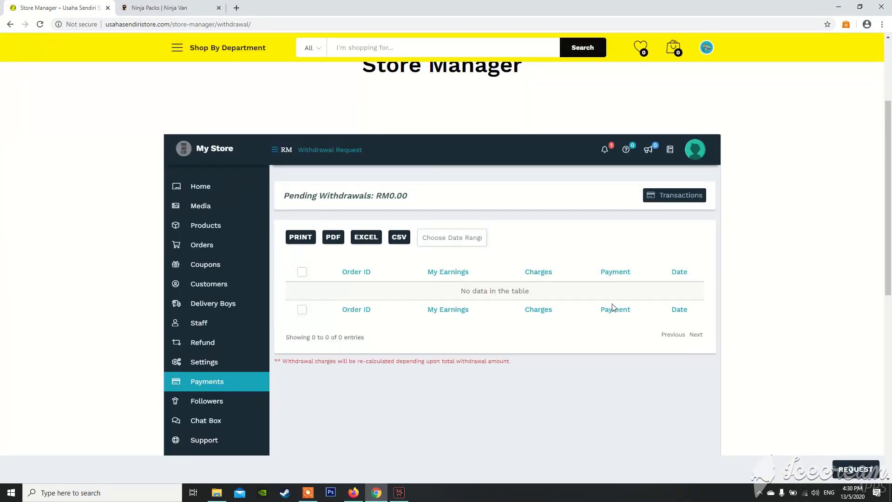
{"action": "left_click", "coordinate": [302, 272]}
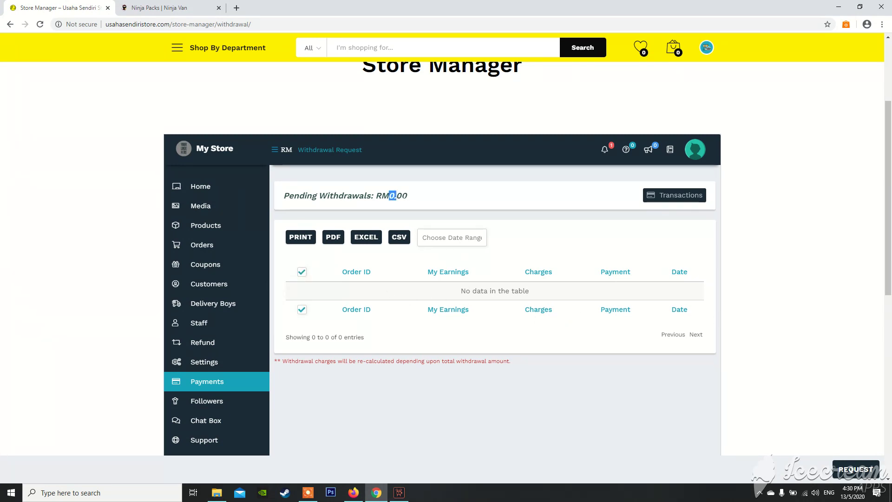
{"action": "left_click_drag", "start_coordinate": [389, 196], "coordinate": [422, 204]}
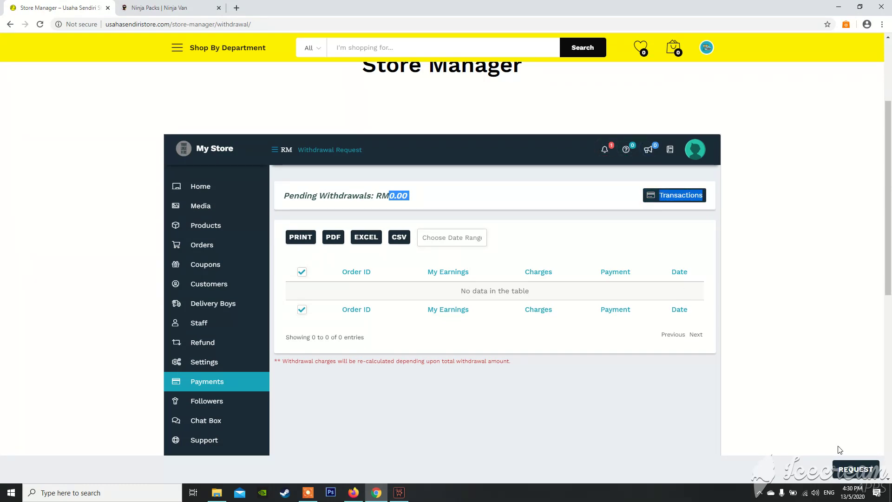
{"action": "left_click", "coordinate": [307, 275]}
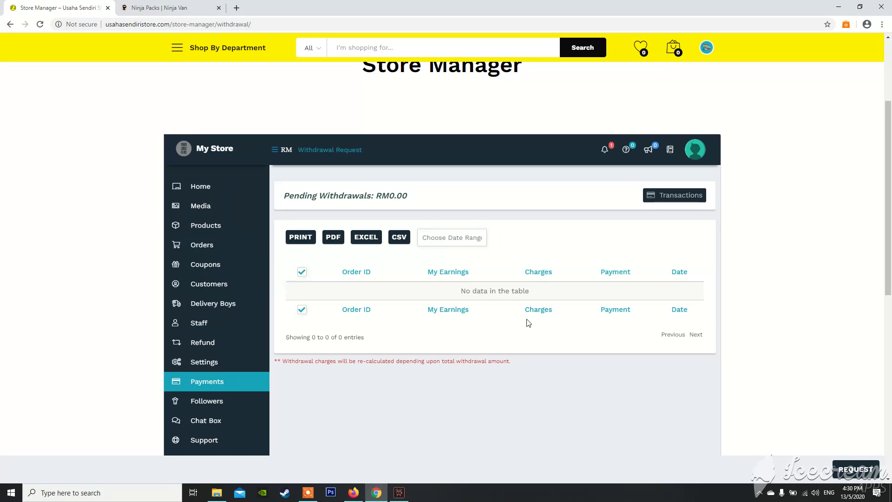
- Highlight the body row of the withdrawal table, and toggle the selection of all entries off and on again
{"action": "left_click_drag", "start_coordinate": [445, 300], "coordinate": [528, 281]}
{"action": "triple_click", "coordinate": [537, 291]}
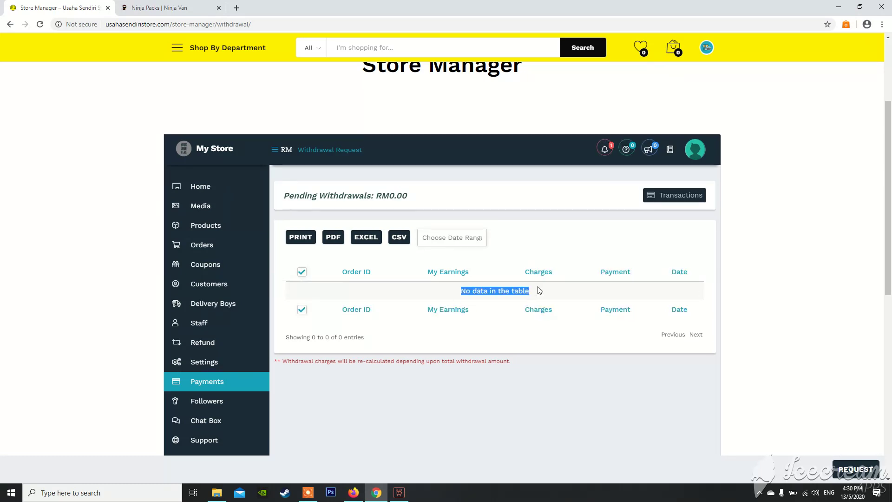
{"action": "left_click", "coordinate": [303, 273]}
{"action": "left_click", "coordinate": [303, 273]}
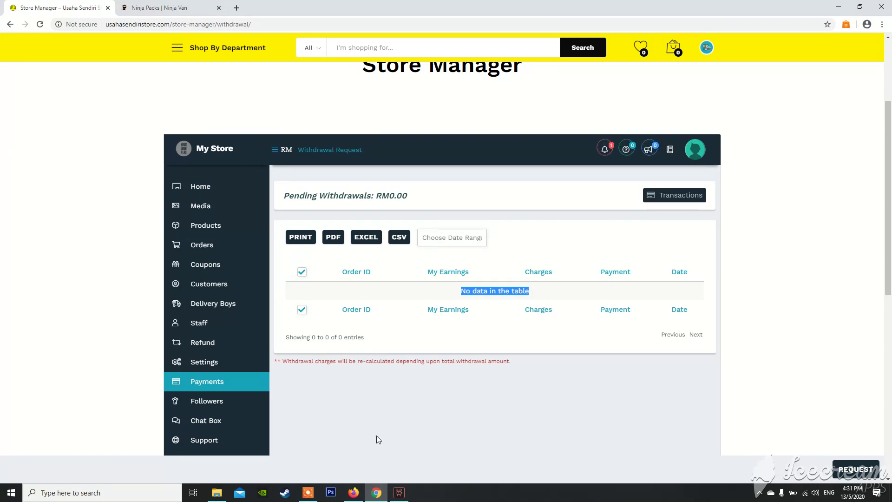
- Open the Followers page and examine the followers list with its Name, Email and Actions columns
{"action": "scroll", "coordinate": [348, 368], "scroll_direction": "down", "scroll_amount": 2}
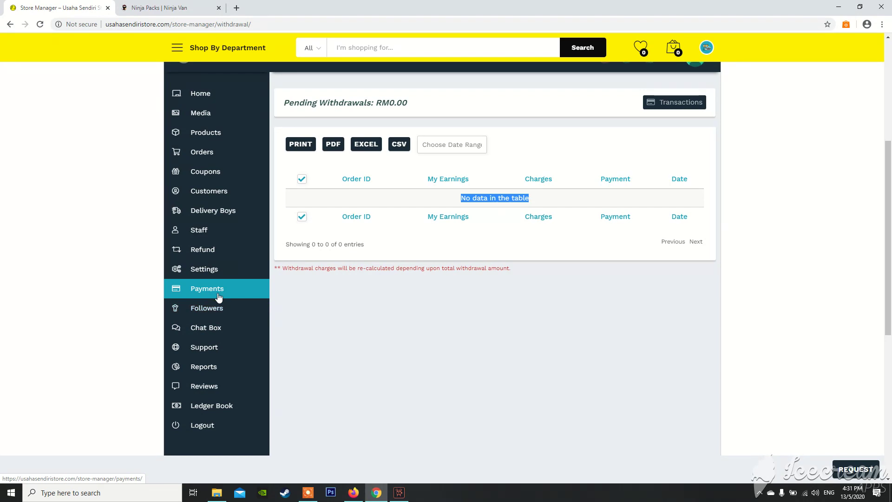
{"action": "left_click", "coordinate": [237, 312]}
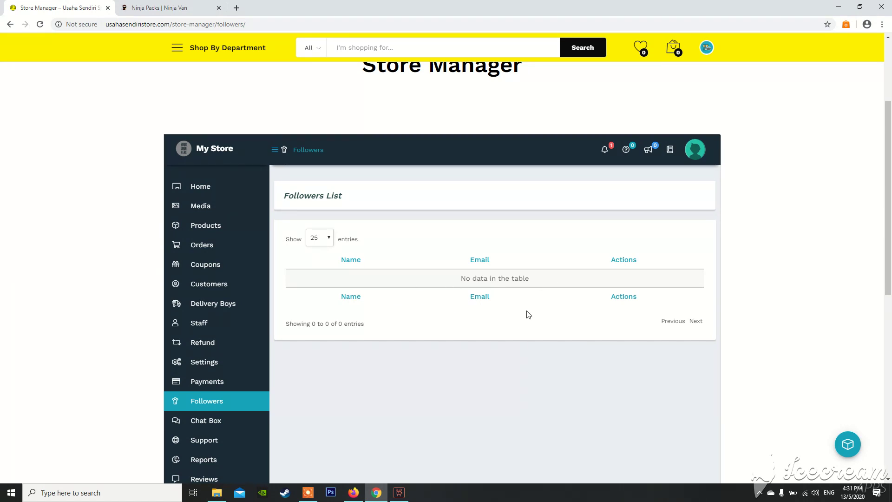
{"action": "scroll", "coordinate": [509, 321], "scroll_direction": "down", "scroll_amount": 2}
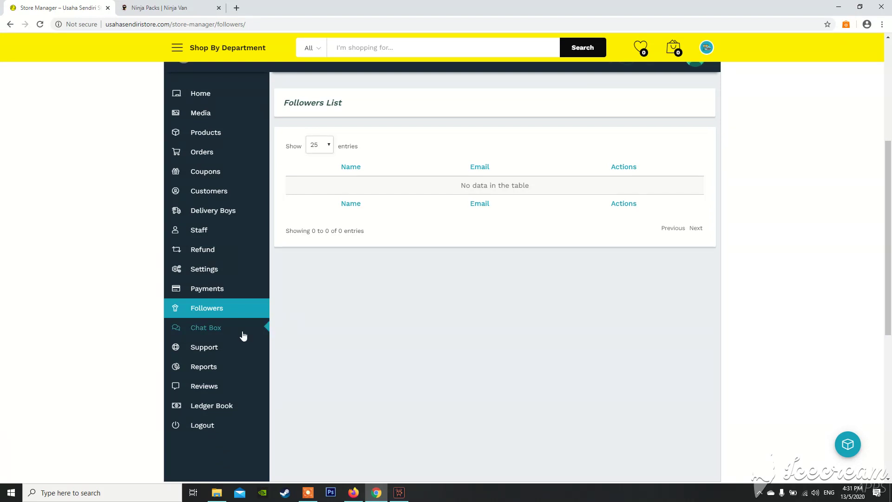
- Open the store's Chat Box page and view its conversations area
{"action": "left_click", "coordinate": [223, 333]}
{"action": "scroll", "coordinate": [302, 310], "scroll_direction": "down", "scroll_amount": 1}
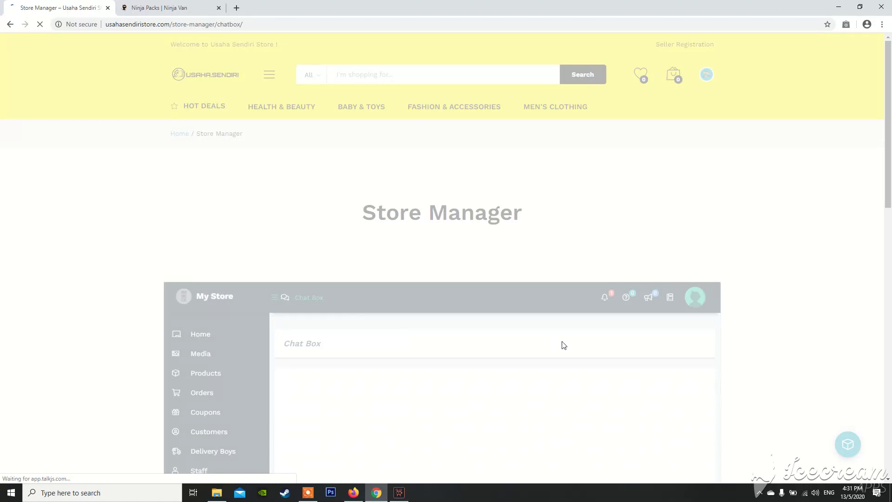
{"action": "scroll", "coordinate": [553, 350], "scroll_direction": "down", "scroll_amount": 1}
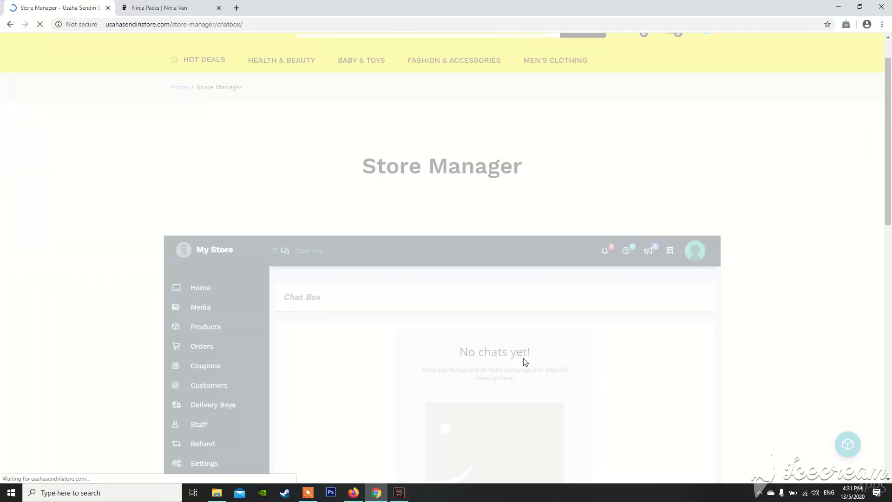
- Examine the Chat Box page and highlight the notice in its conversations area
{"action": "scroll", "coordinate": [545, 360], "scroll_direction": "down", "scroll_amount": 1}
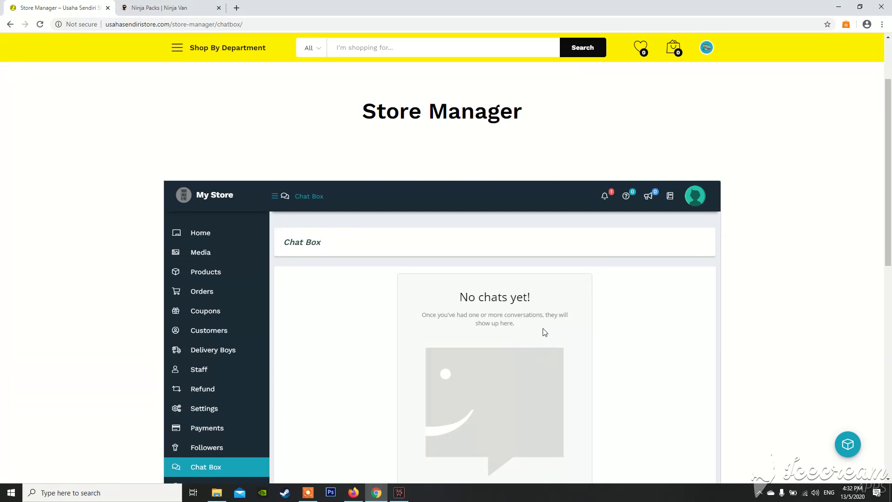
{"action": "scroll", "coordinate": [545, 333], "scroll_direction": "down", "scroll_amount": 2}
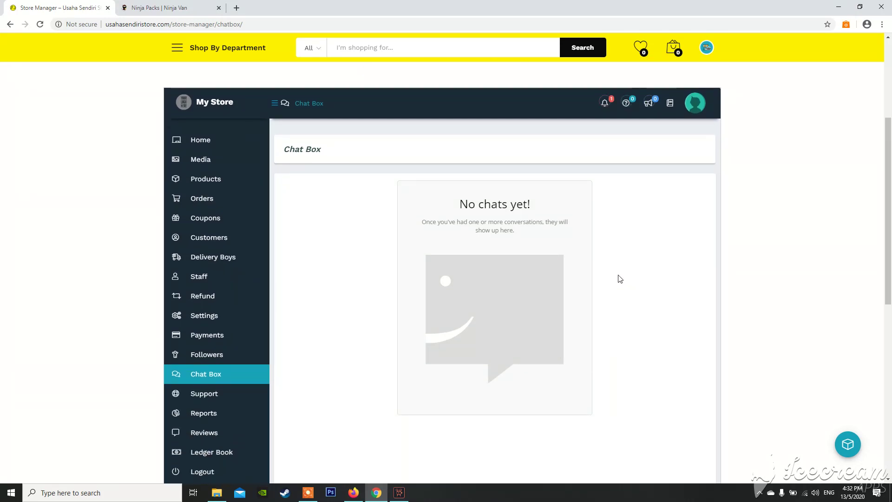
{"action": "left_click_drag", "start_coordinate": [513, 209], "coordinate": [729, 223]}
{"action": "left_click", "coordinate": [652, 228]}
{"action": "mouse_move", "coordinate": [468, 204]}
{"action": "left_mouse_down"}
{"action": "mouse_move", "coordinate": [561, 204]}
{"action": "mouse_move", "coordinate": [459, 206]}
{"action": "left_mouse_up"}
- Open the Support page and examine the support tickets table with its columns and filters
{"action": "scroll", "coordinate": [662, 324], "scroll_direction": "down", "scroll_amount": 4}
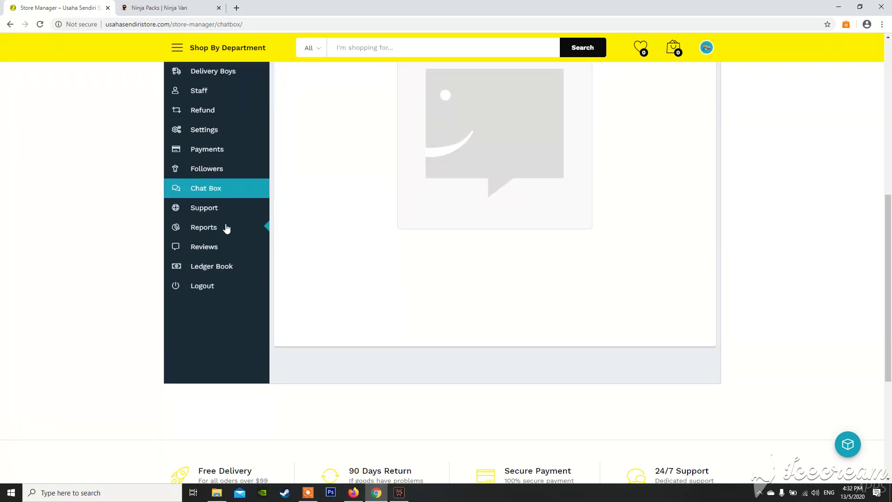
{"action": "left_click", "coordinate": [201, 209]}
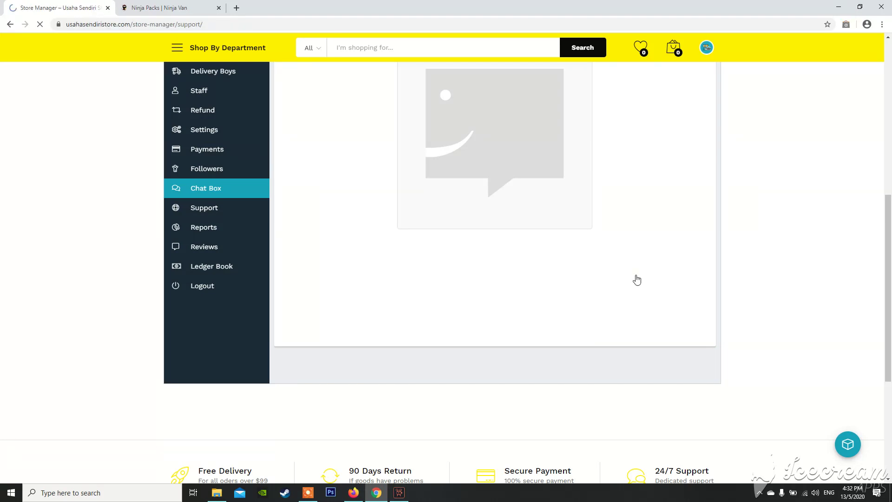
{"action": "scroll", "coordinate": [261, 238], "scroll_direction": "down", "scroll_amount": 3}
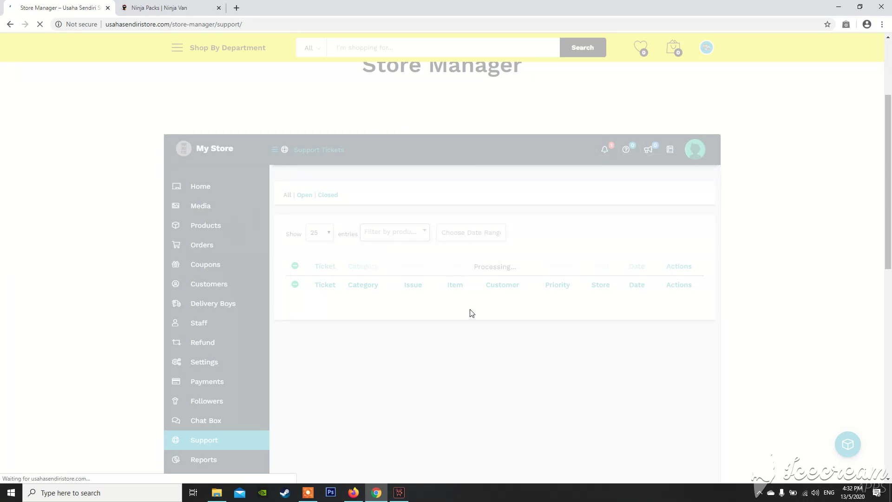
{"action": "scroll", "coordinate": [464, 310], "scroll_direction": "down", "scroll_amount": 2}
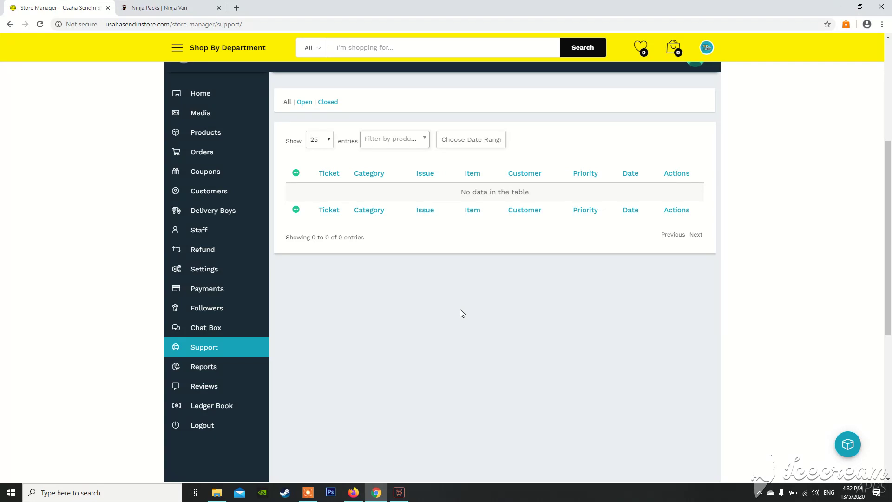
{"action": "scroll", "coordinate": [450, 315], "scroll_direction": "up", "scroll_amount": 2}
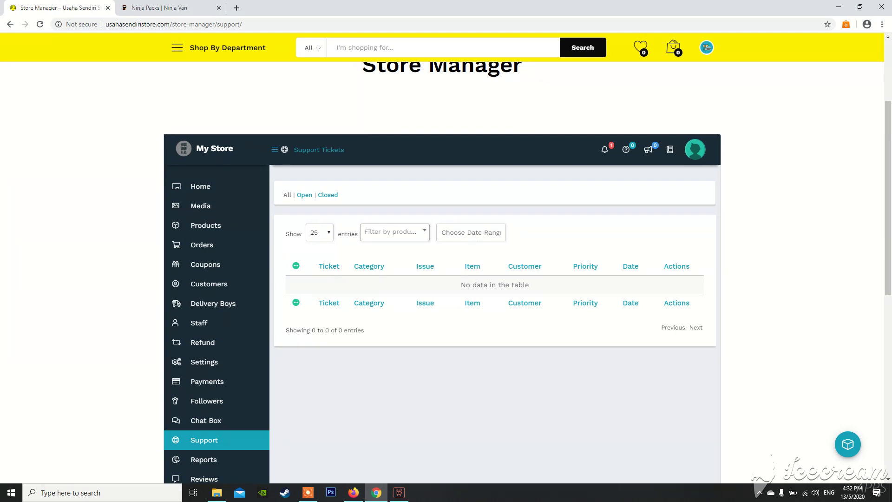
{"action": "scroll", "coordinate": [547, 260], "scroll_direction": "down", "scroll_amount": 2}
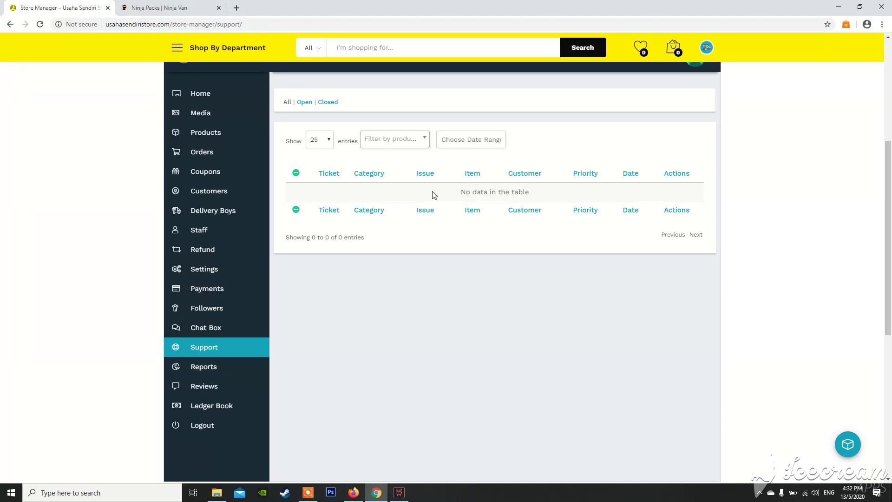
- Highlight the body row of the support tickets table, clear the highlight and review the page
{"action": "left_click_drag", "start_coordinate": [443, 194], "coordinate": [596, 195]}
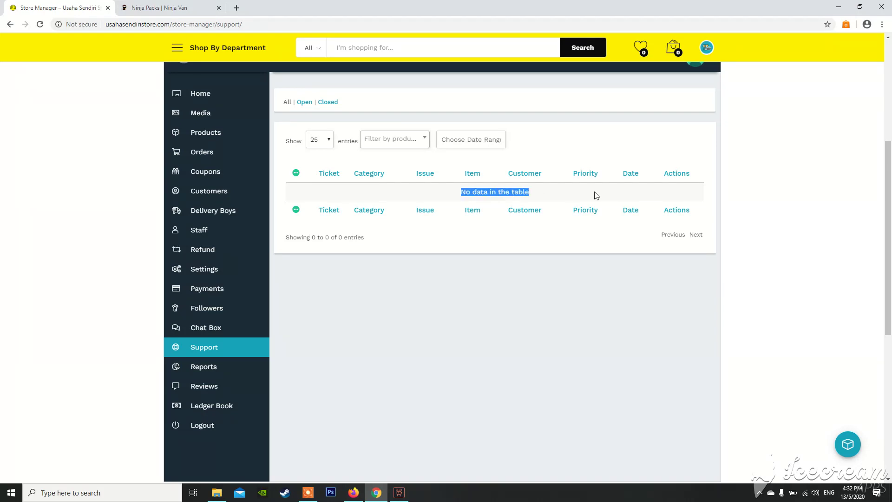
{"action": "left_click", "coordinate": [625, 200]}
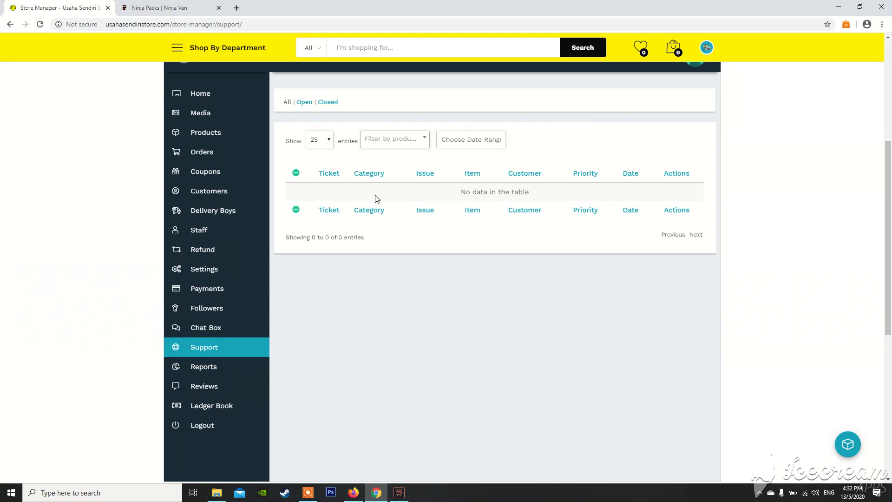
{"action": "scroll", "coordinate": [508, 239], "scroll_direction": "up", "scroll_amount": 3}
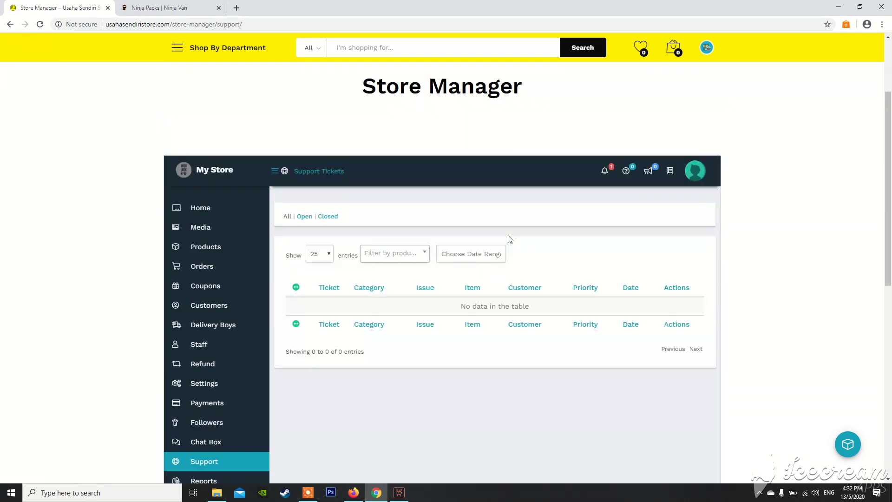
{"action": "scroll", "coordinate": [404, 228], "scroll_direction": "down", "scroll_amount": 2}
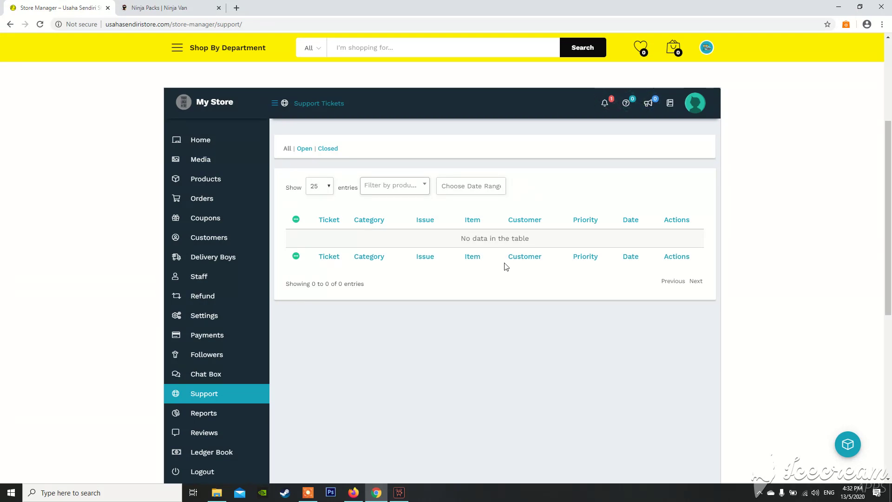
- Open the Reports page and show the sales by date report for This Month
{"action": "left_click", "coordinate": [269, 413]}
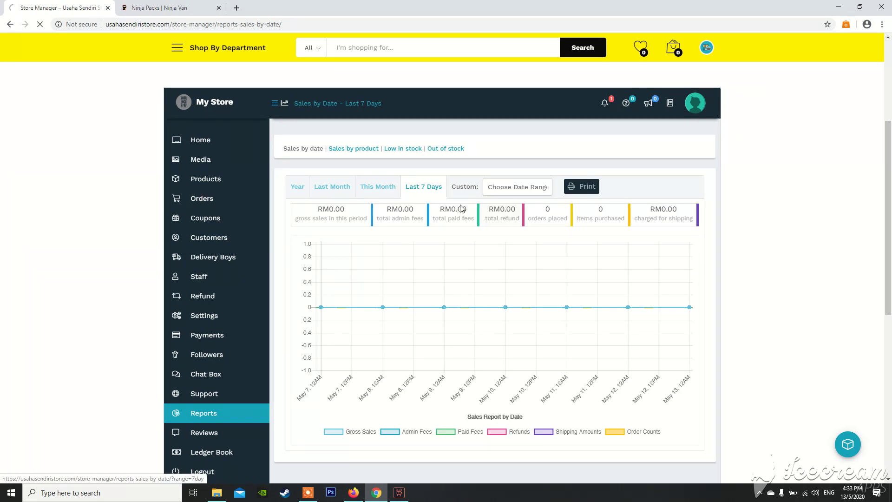
{"action": "left_click", "coordinate": [381, 192]}
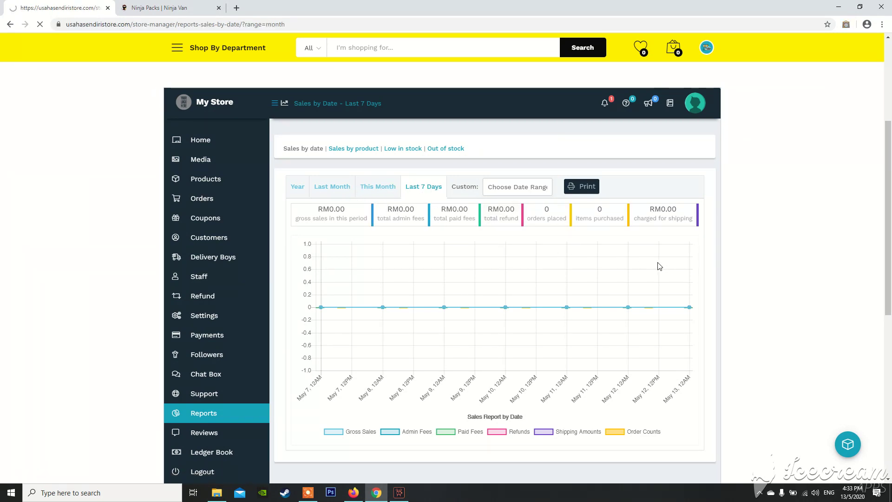
{"action": "scroll", "coordinate": [619, 293], "scroll_direction": "down", "scroll_amount": 2}
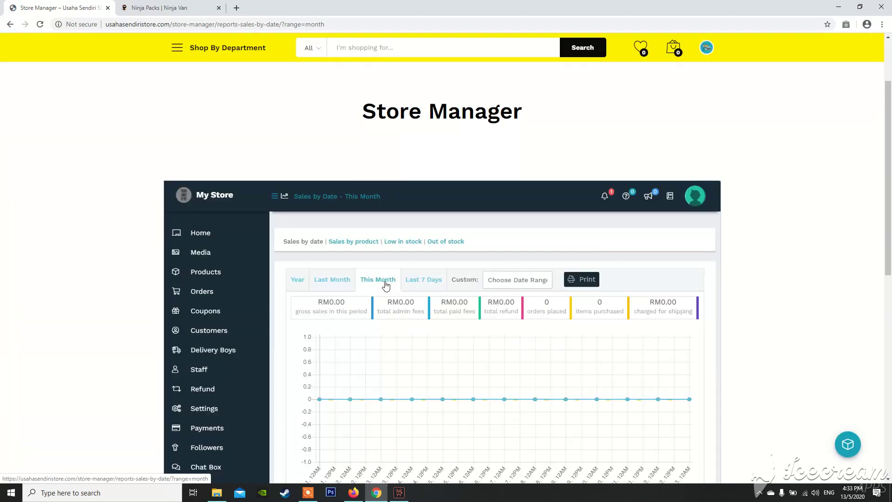
{"action": "scroll", "coordinate": [618, 337], "scroll_direction": "down", "scroll_amount": 2}
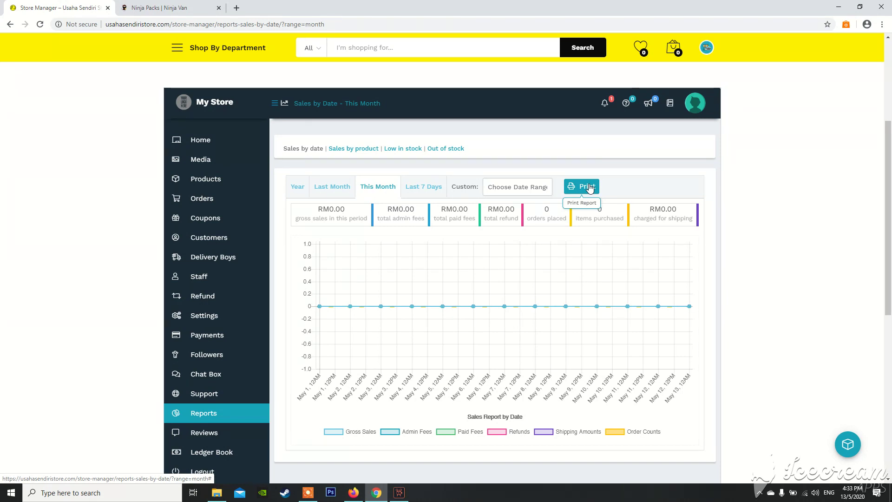
- Highlight the report's summary figures from gross sales to shipping charges, view the sales chart and clear the highlight
{"action": "left_click_drag", "start_coordinate": [324, 218], "coordinate": [365, 218]}
{"action": "left_click_drag", "start_coordinate": [310, 219], "coordinate": [378, 223]}
{"action": "left_click_drag", "start_coordinate": [437, 219], "coordinate": [710, 232]}
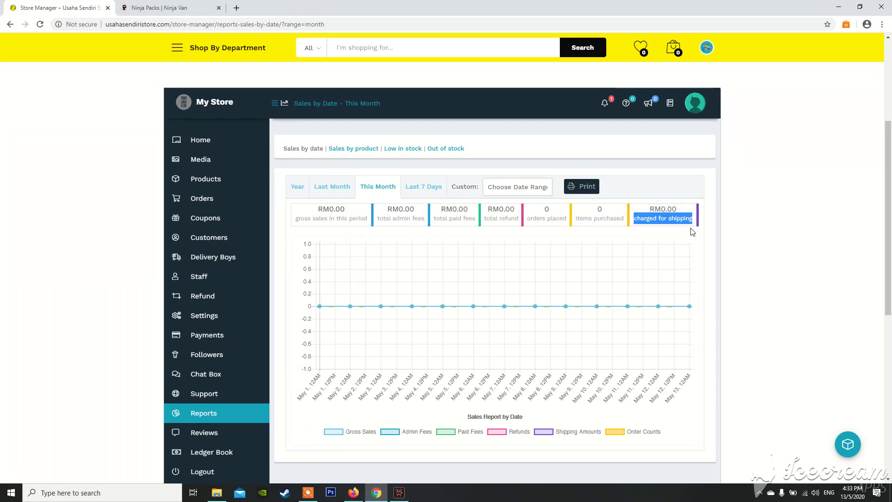
{"action": "scroll", "coordinate": [689, 239], "scroll_direction": "down", "scroll_amount": 2}
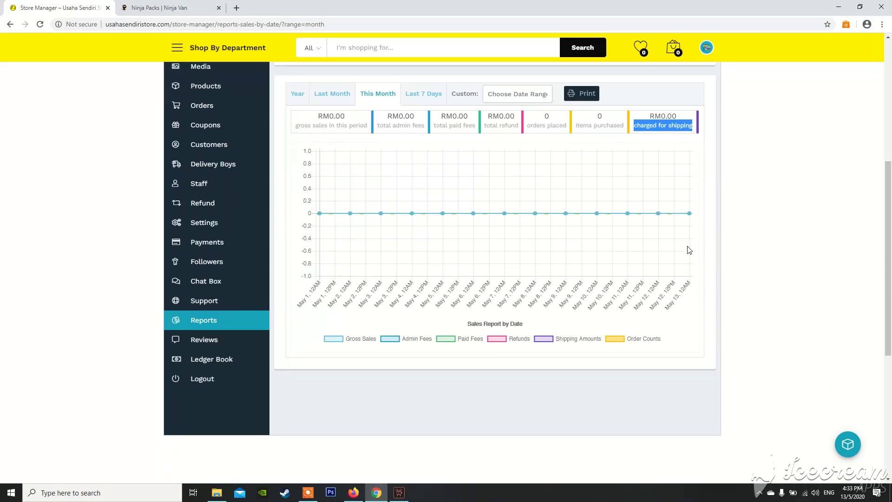
{"action": "left_click_drag", "start_coordinate": [319, 132], "coordinate": [667, 326]}
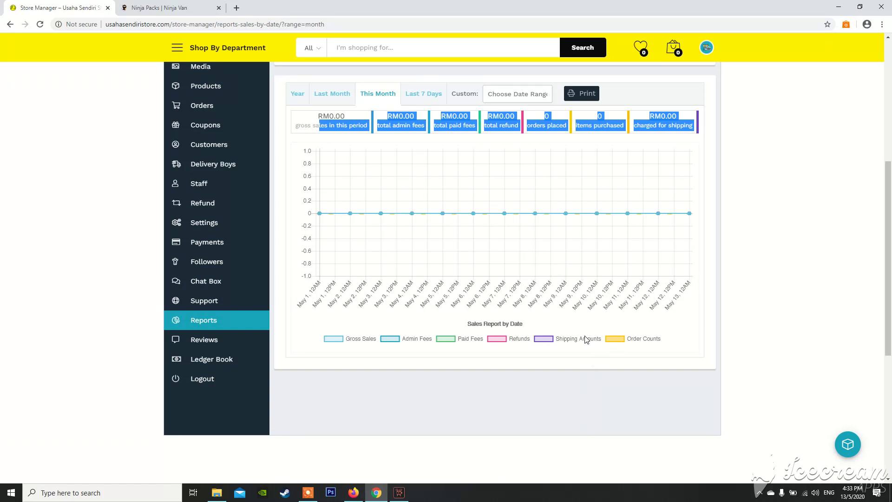
{"action": "left_click", "coordinate": [480, 206]}
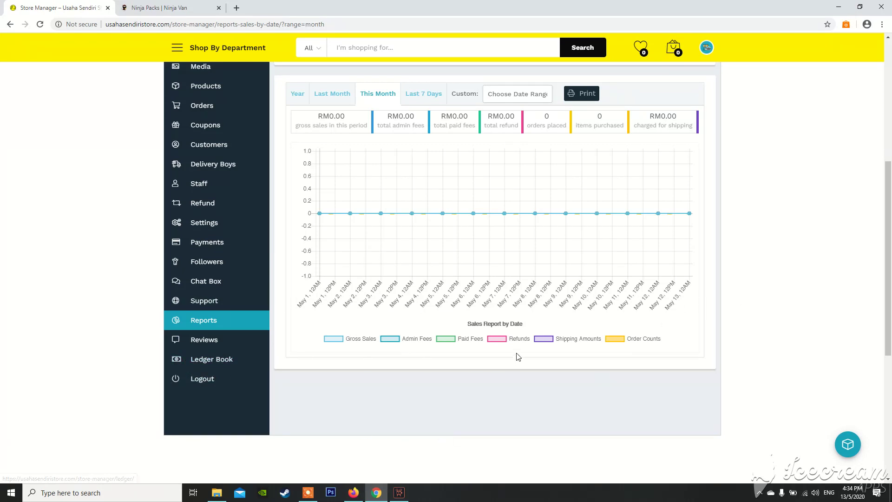
- Open the Reviews page and examine the store reviews table with its Author, Comment and Rating columns
{"action": "left_click", "coordinate": [219, 345]}
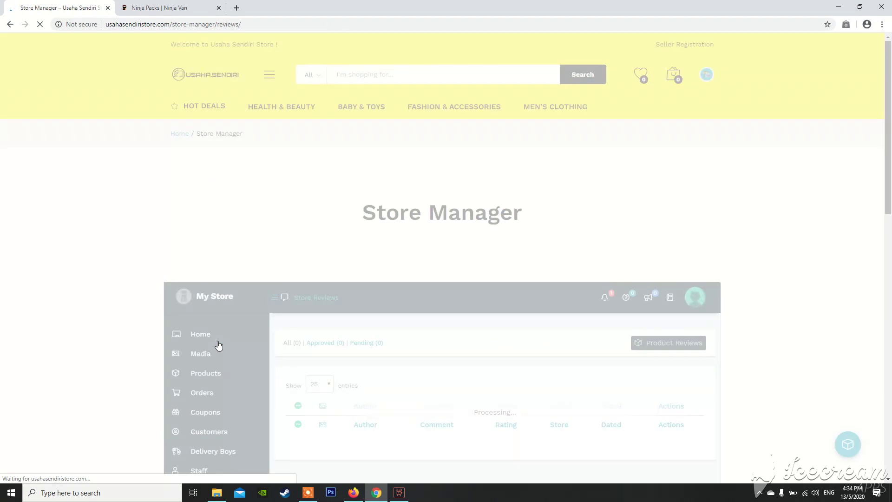
{"action": "scroll", "coordinate": [511, 316], "scroll_direction": "down", "scroll_amount": 3}
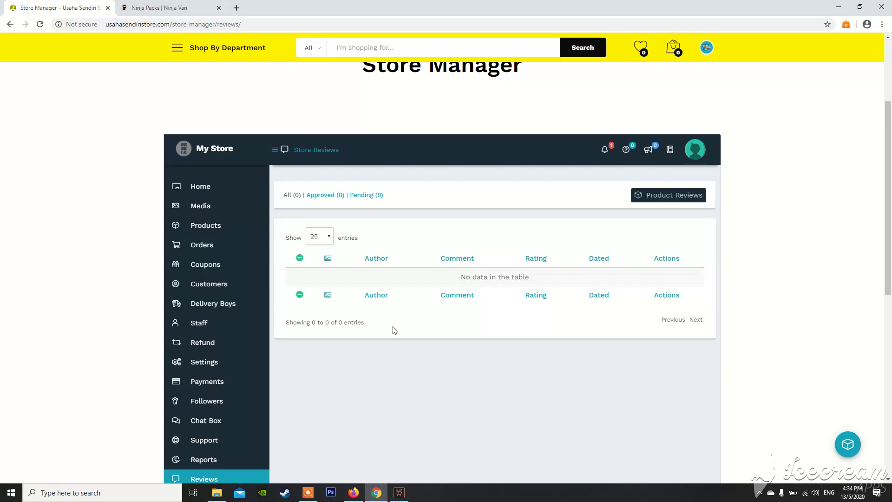
{"action": "scroll", "coordinate": [395, 330], "scroll_direction": "down", "scroll_amount": 3}
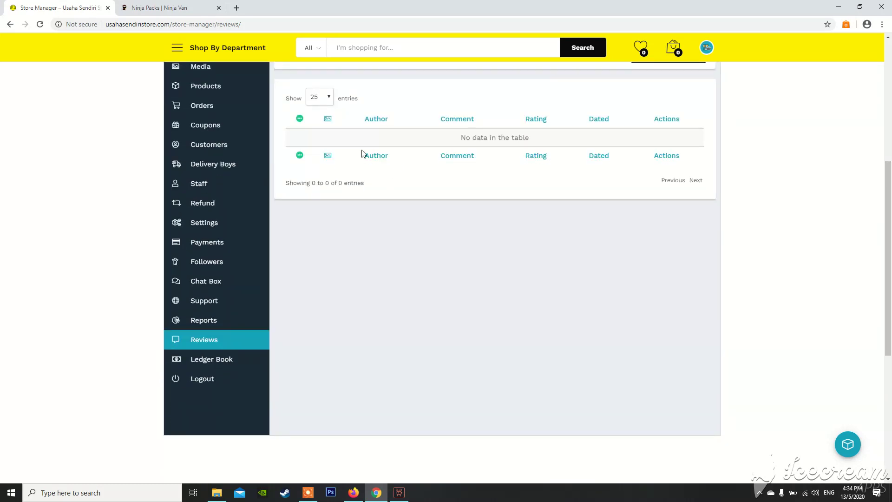
- Open the Ledger Book page and examine the earning, withdrawal and refund totals and the ledger table
{"action": "left_click", "coordinate": [232, 361]}
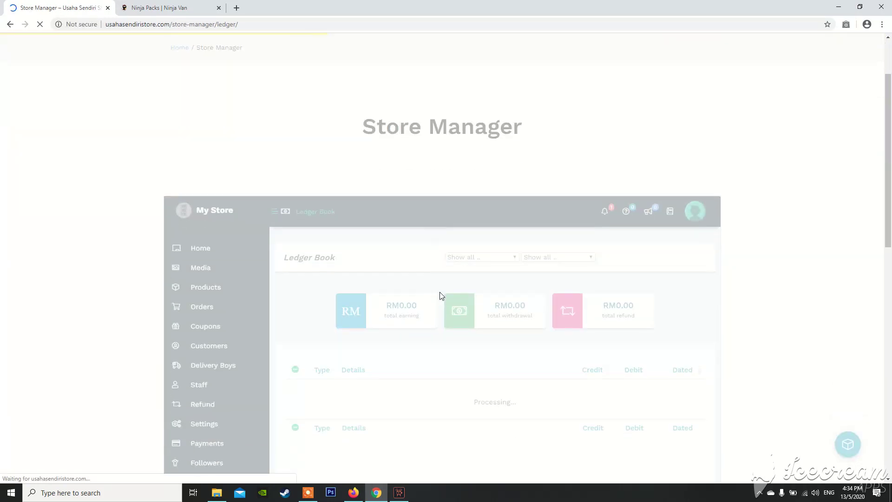
{"action": "scroll", "coordinate": [493, 298], "scroll_direction": "down", "scroll_amount": 1}
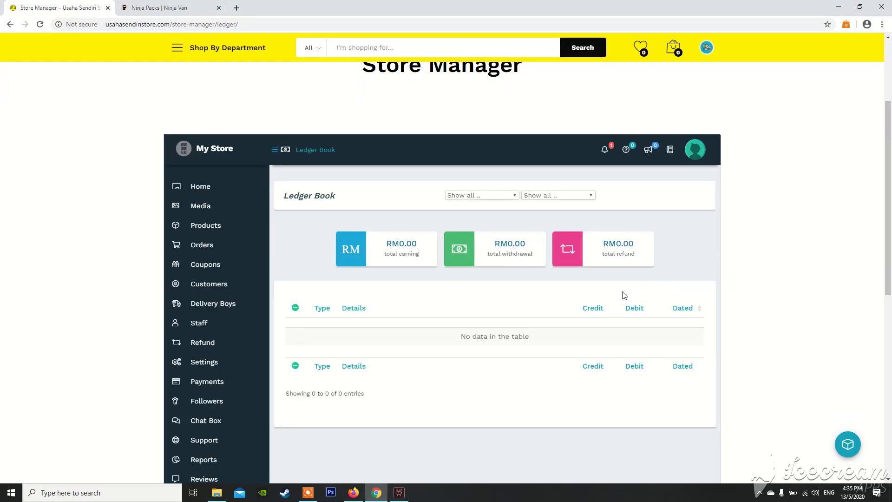
{"action": "scroll", "coordinate": [746, 252], "scroll_direction": "down", "scroll_amount": 1}
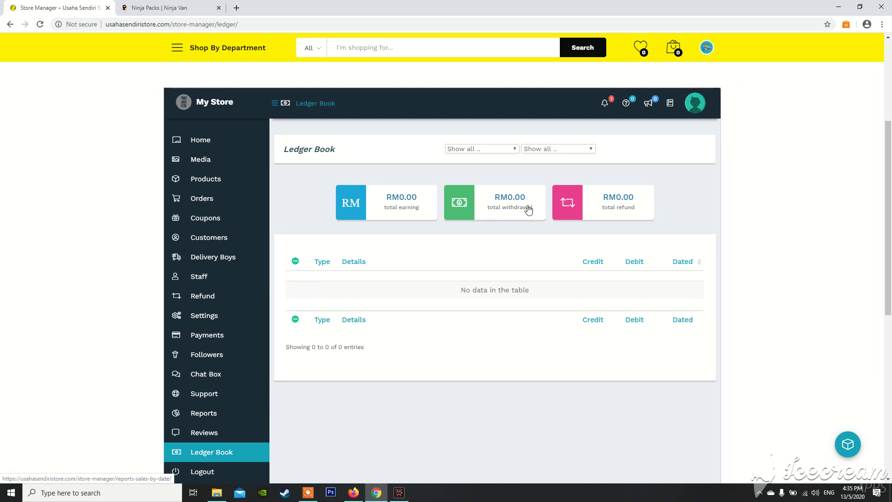
{"action": "scroll", "coordinate": [622, 200], "scroll_direction": "down", "scroll_amount": 1}
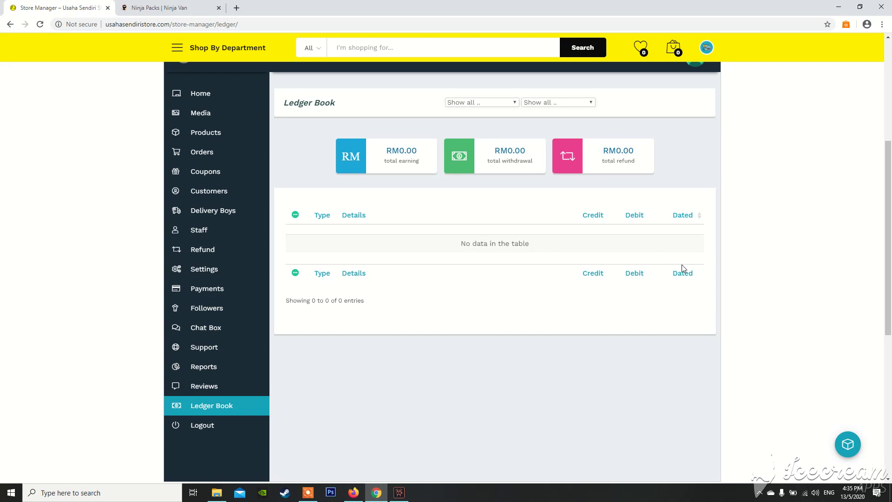
- Highlight the ledger table's body row and its Credit and Debit column headings
{"action": "left_click_drag", "start_coordinate": [327, 243], "coordinate": [580, 245]}
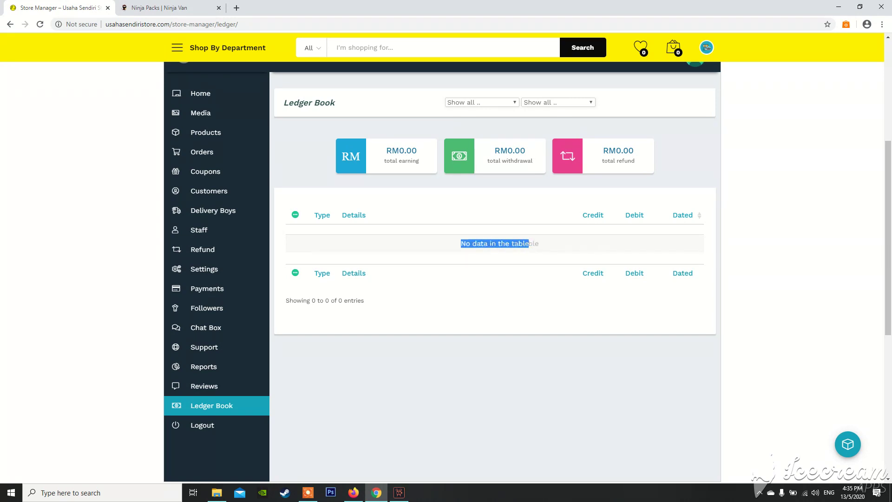
{"action": "double_click", "coordinate": [647, 217]}
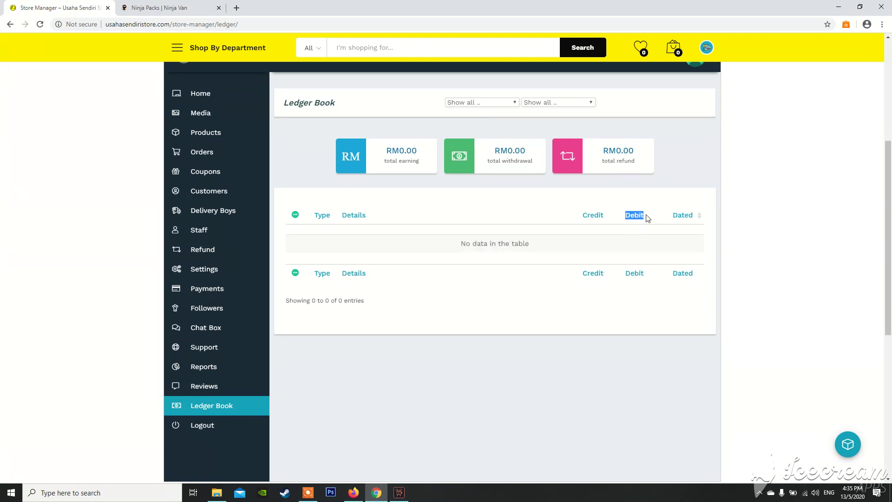
{"action": "left_click", "coordinate": [685, 218]}
{"action": "left_click_drag", "start_coordinate": [582, 215], "coordinate": [647, 215]}
{"action": "left_click_drag", "start_coordinate": [582, 216], "coordinate": [673, 219]}
{"action": "left_click", "coordinate": [574, 222]}
- Check the two Show all filters of the Ledger Book and look over the whole page once more
{"action": "left_click", "coordinate": [495, 102]}
{"action": "left_click", "coordinate": [546, 103]}
{"action": "scroll", "coordinate": [454, 247], "scroll_direction": "up", "scroll_amount": 1}
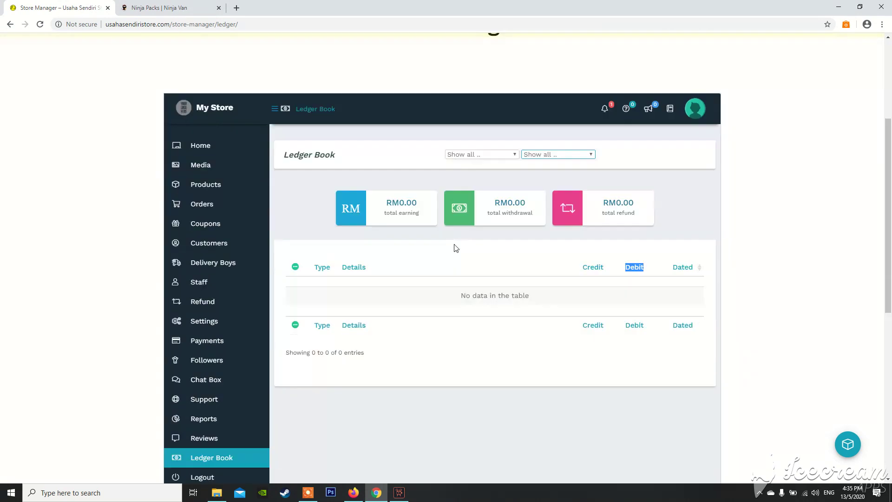
{"action": "scroll", "coordinate": [294, 261], "scroll_direction": "down", "scroll_amount": 3}
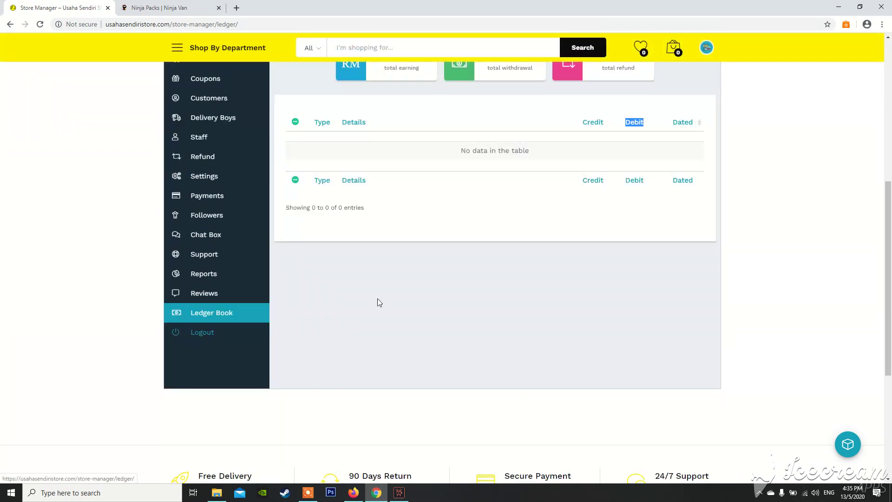
{"action": "scroll", "coordinate": [531, 240], "scroll_direction": "up", "scroll_amount": 4}
{"action": "scroll", "coordinate": [531, 238], "scroll_direction": "down", "scroll_amount": 1}
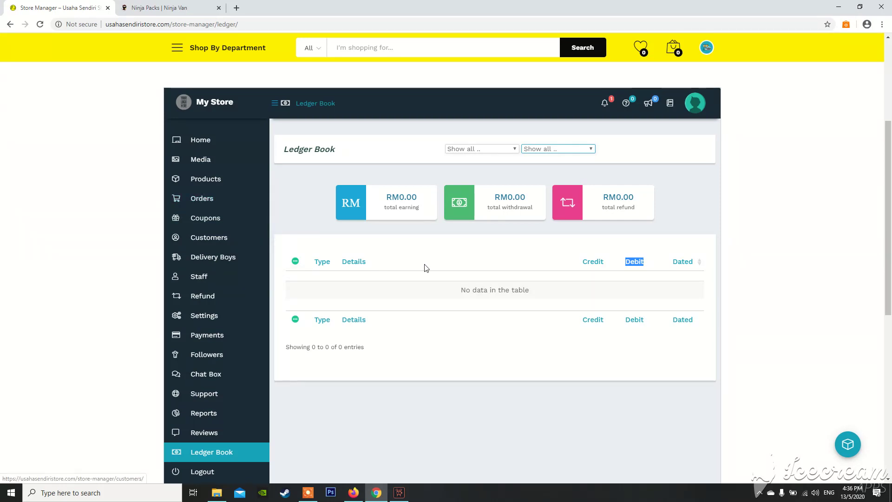
{"action": "scroll", "coordinate": [470, 263], "scroll_direction": "down", "scroll_amount": 1}
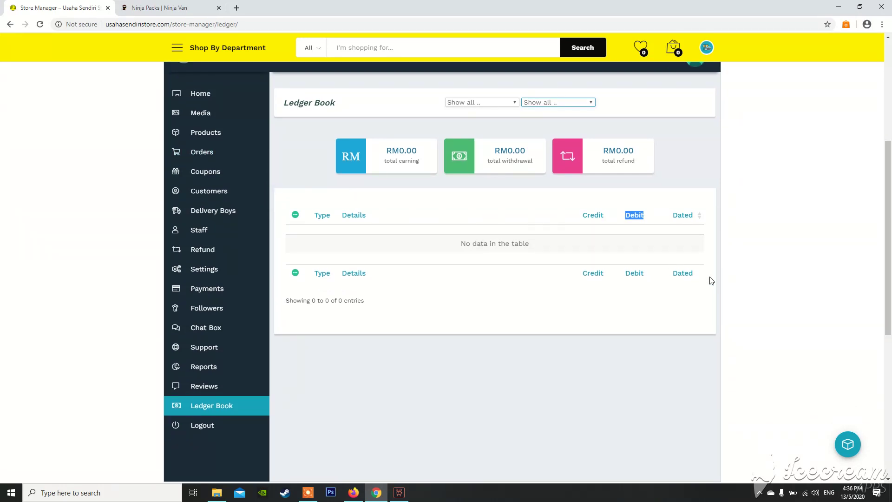
- Switch to the tutorial register project in Movavi Video Editor Plus
{"action": "left_click", "coordinate": [403, 494]}
{"action": "left_click", "coordinate": [404, 492]}
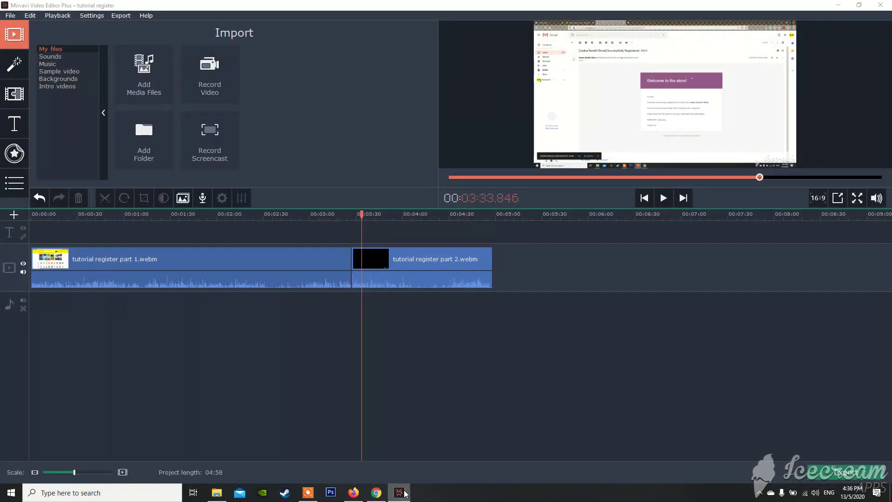